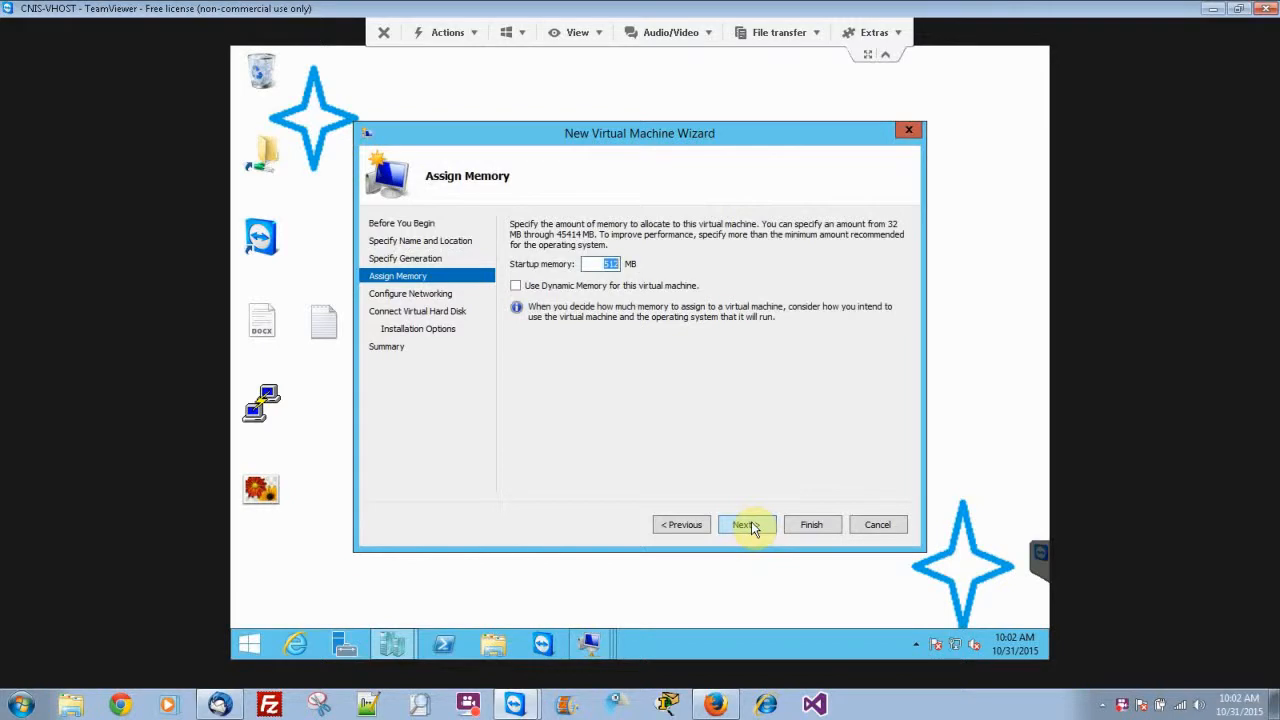
Assign 2000 MB of startup memory to the new virtual machine and connect its network adapter to Virtual Guests.
type("2000")
left_click(749, 526)
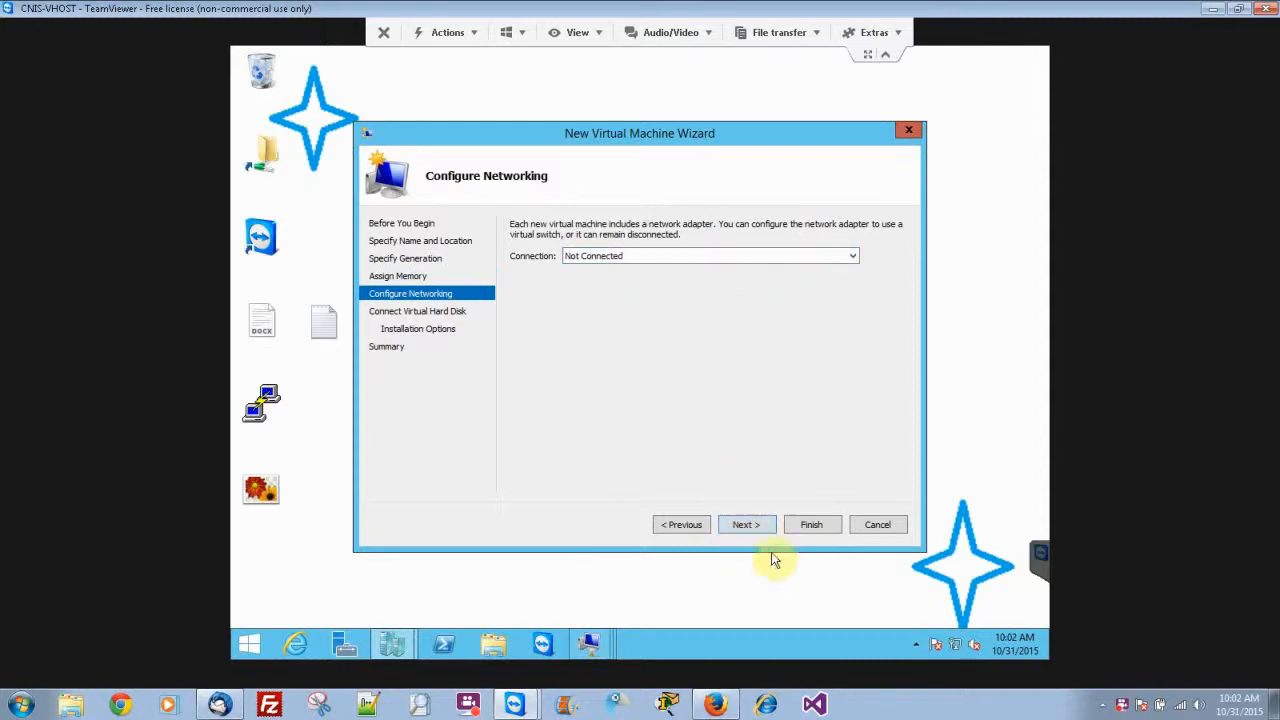
left_click(748, 258)
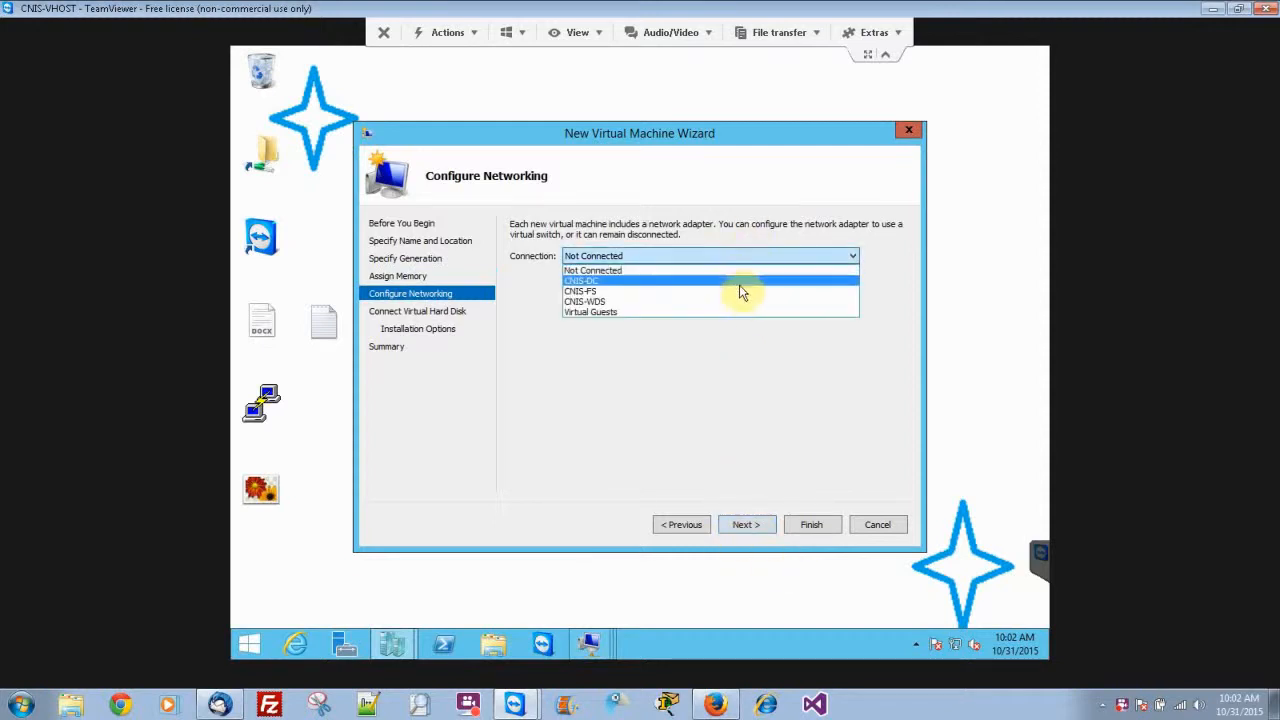
left_click(736, 314)
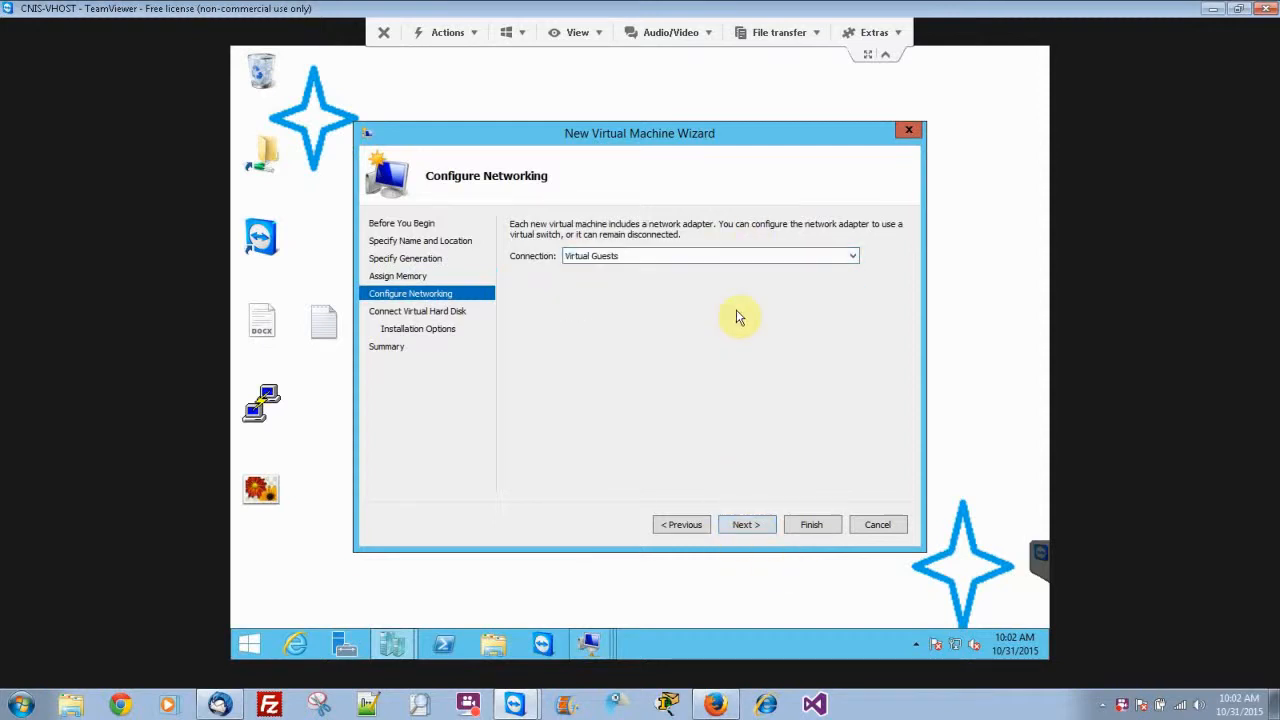
left_click(745, 525)
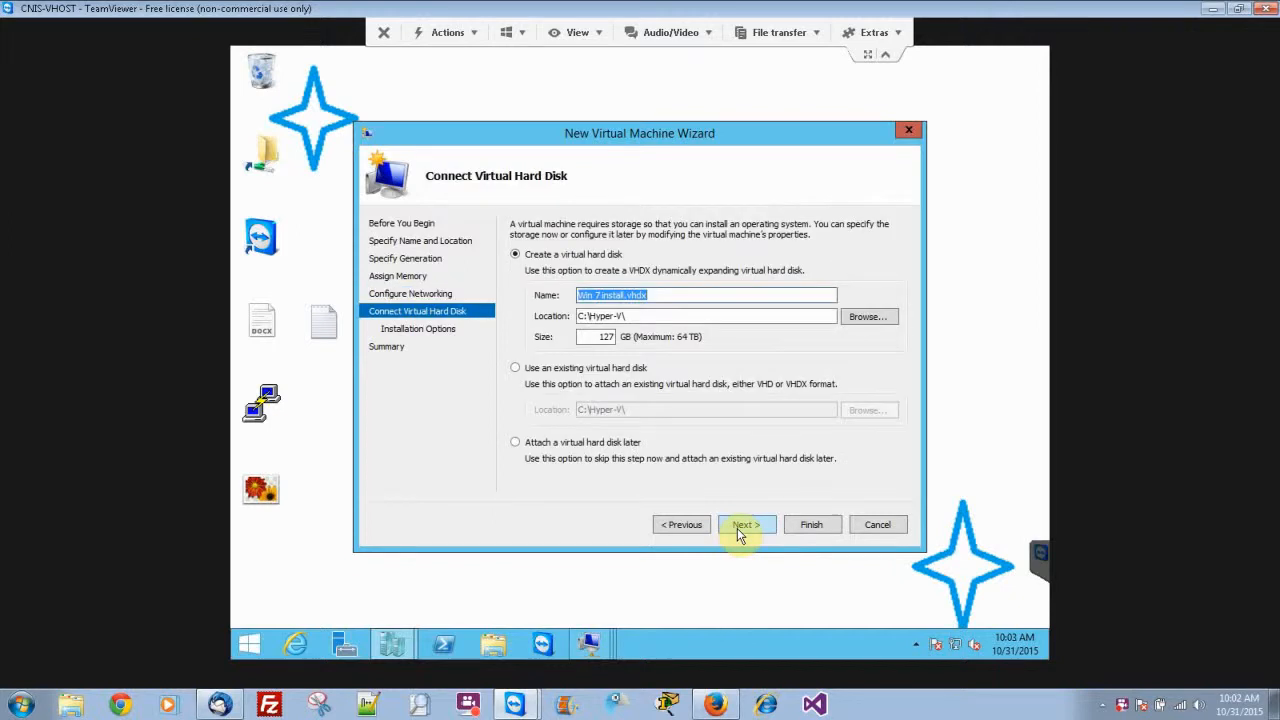
Set the new virtual hard disk's size to 40 GB and create the virtual machine with the operating system left for installation later.
left_click_drag(580, 337, 637, 340)
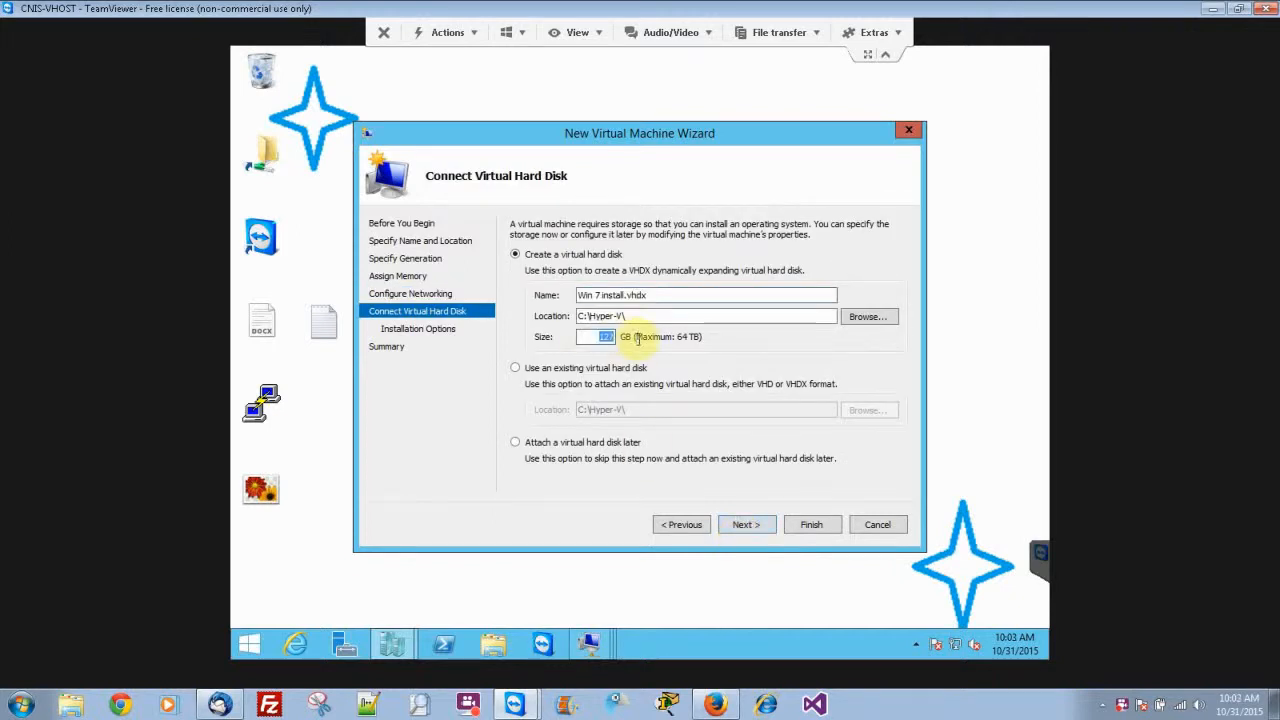
type("40")
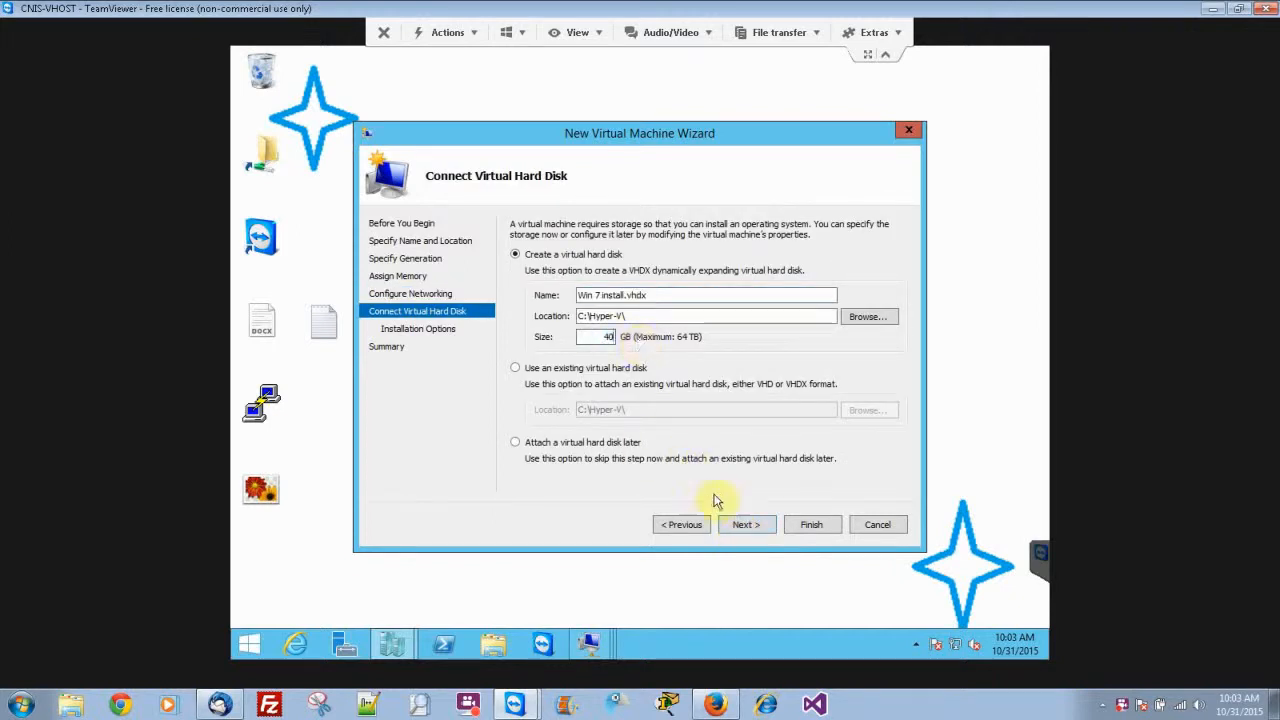
left_click(739, 527)
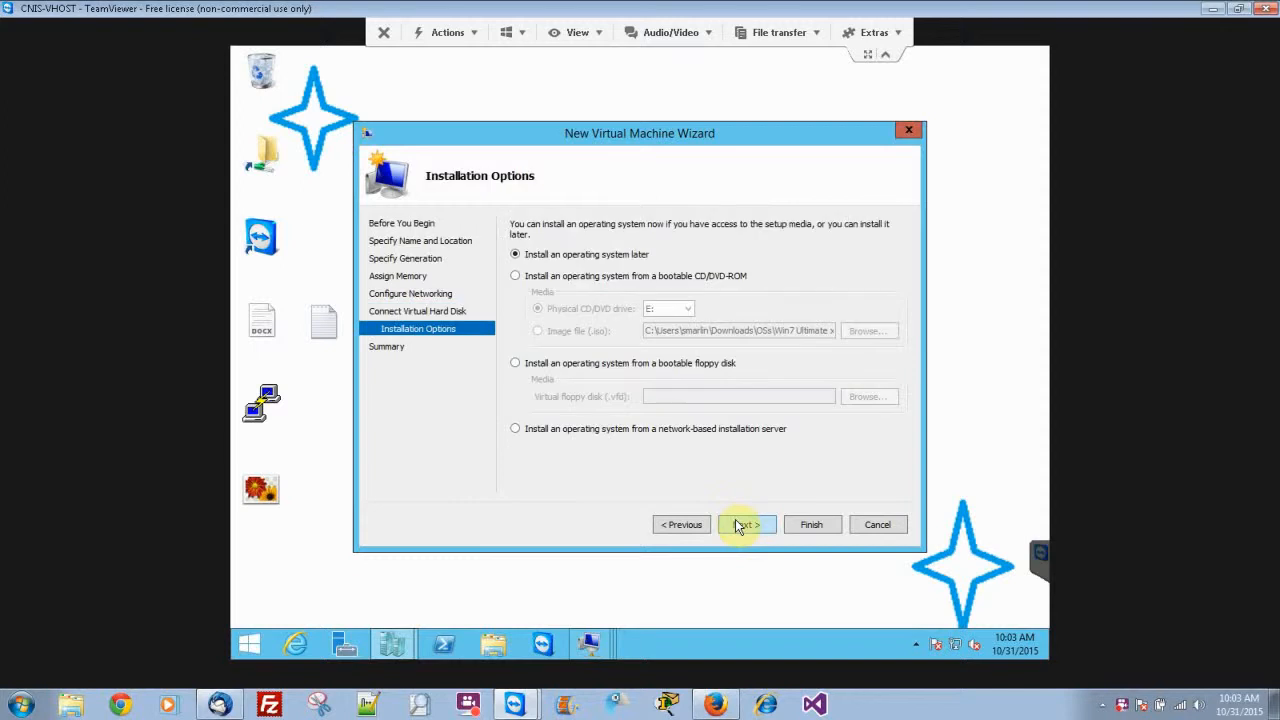
left_click(738, 526)
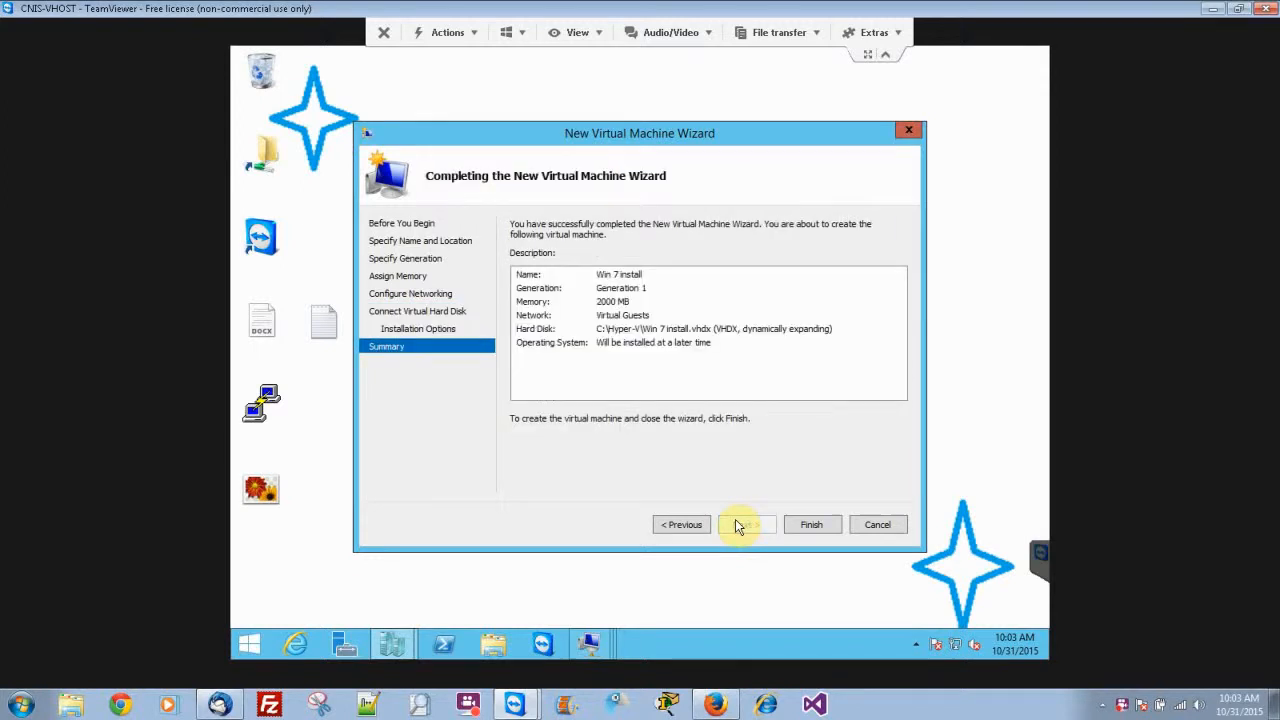
left_click(801, 530)
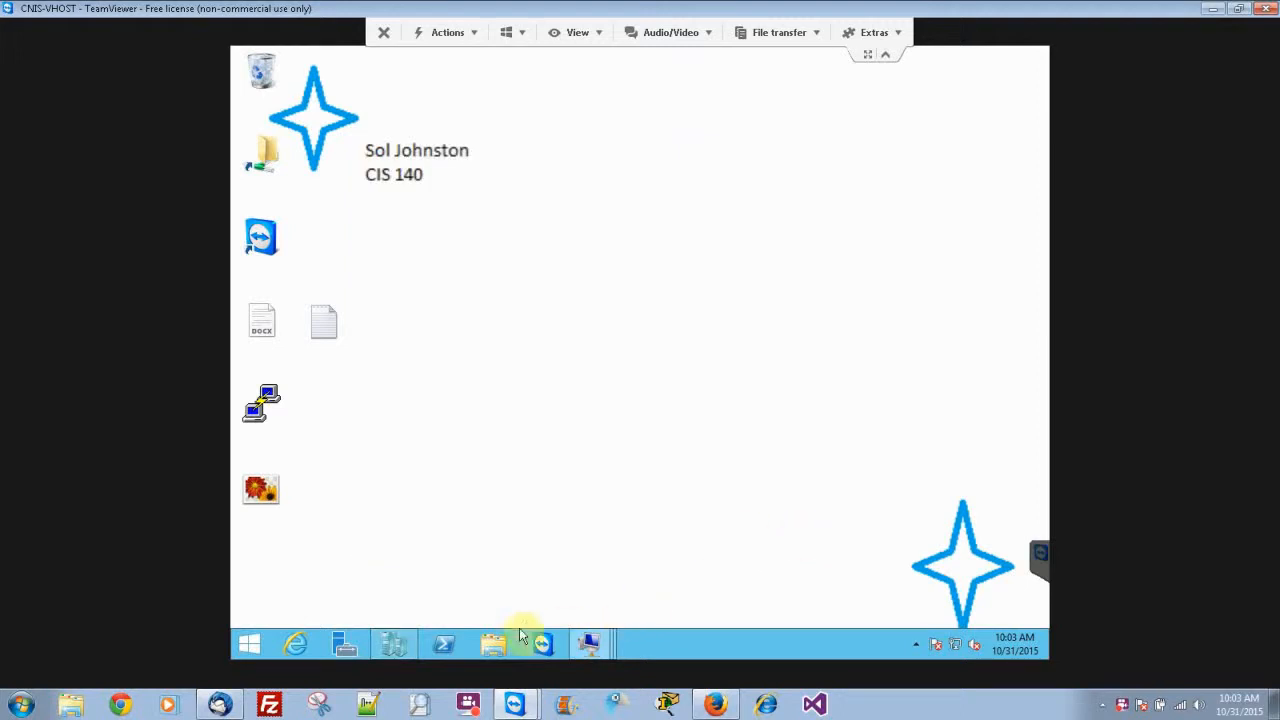
Open the settings of the Win 7 install virtual machine and set its DVD drive to use an image file.
left_click(409, 646)
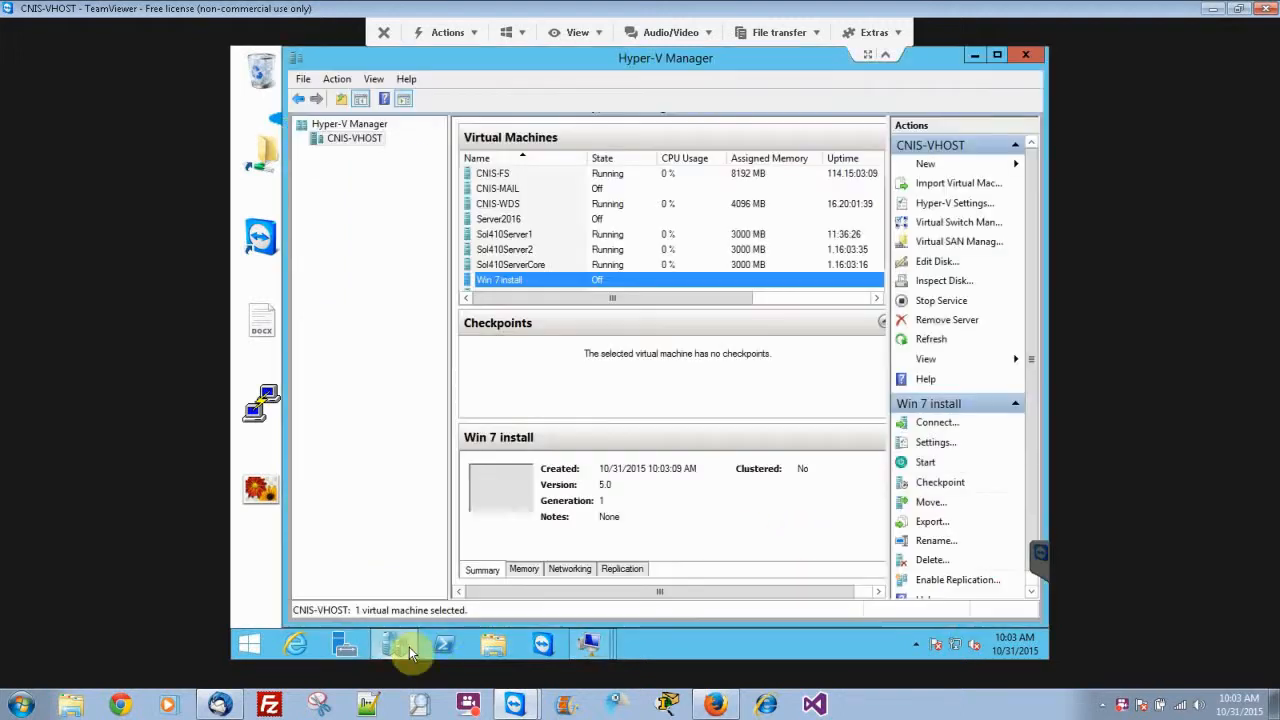
right_click(523, 285)
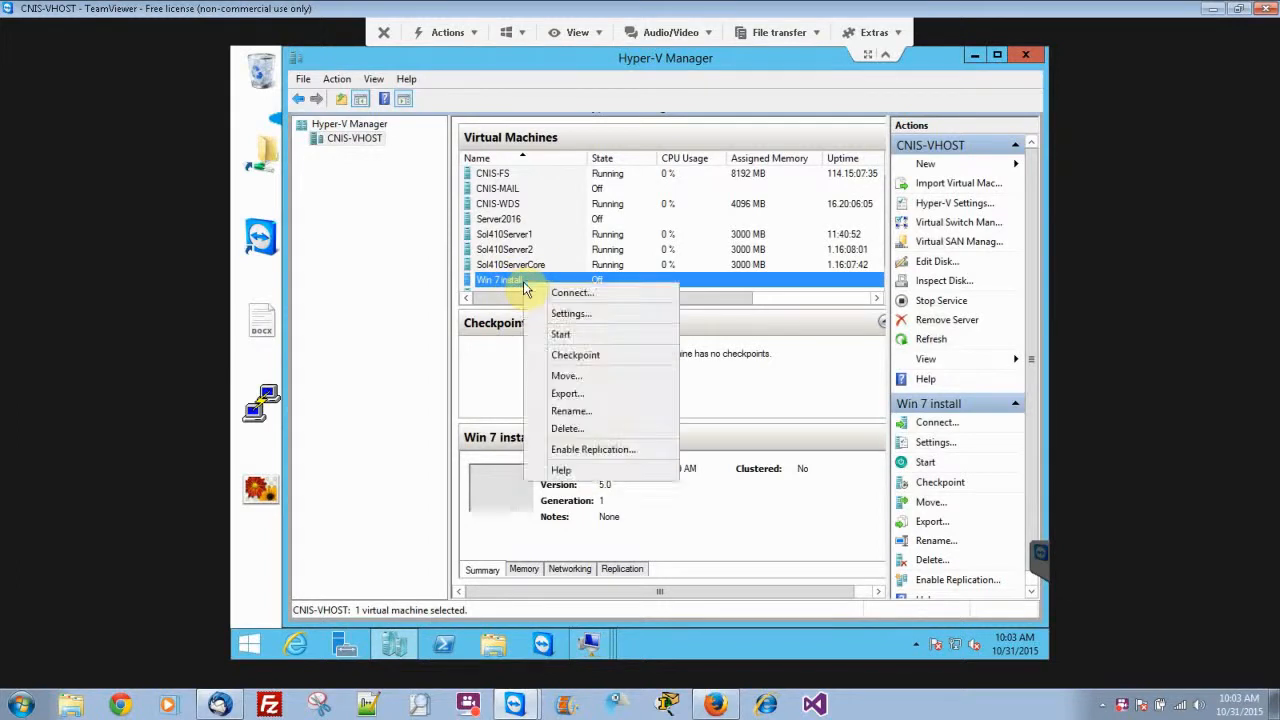
left_click(557, 315)
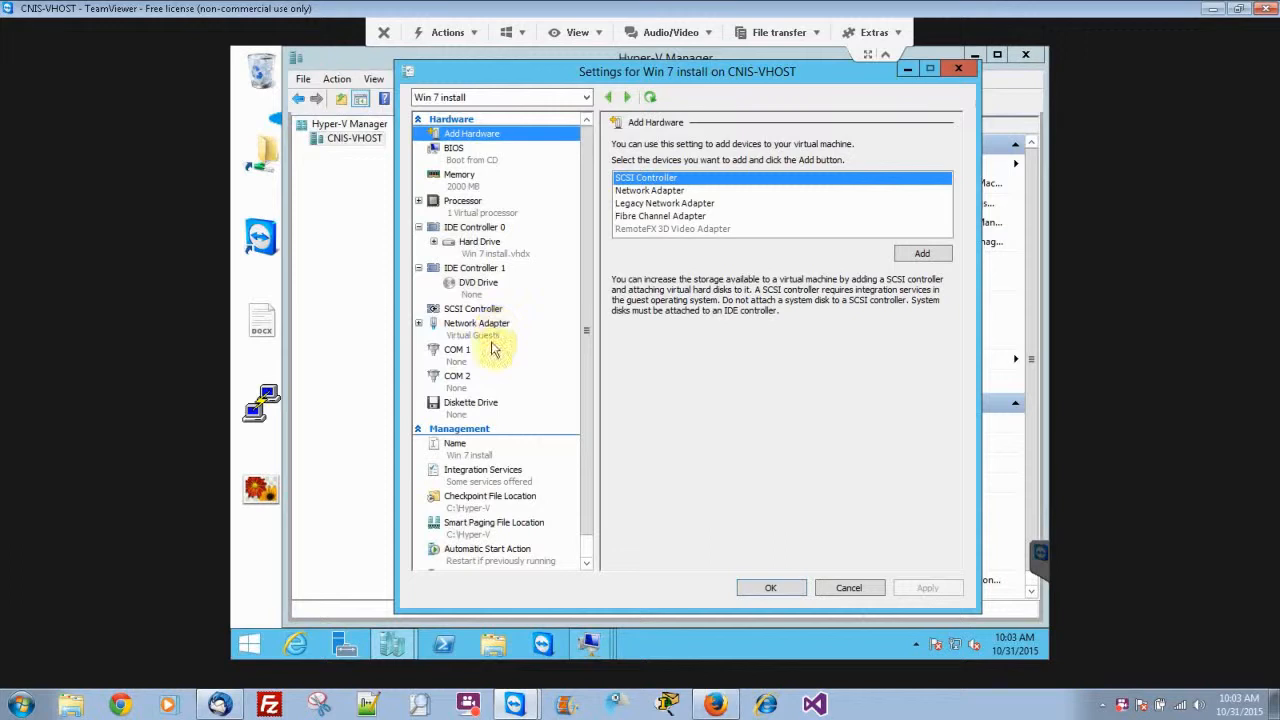
left_click(476, 287)
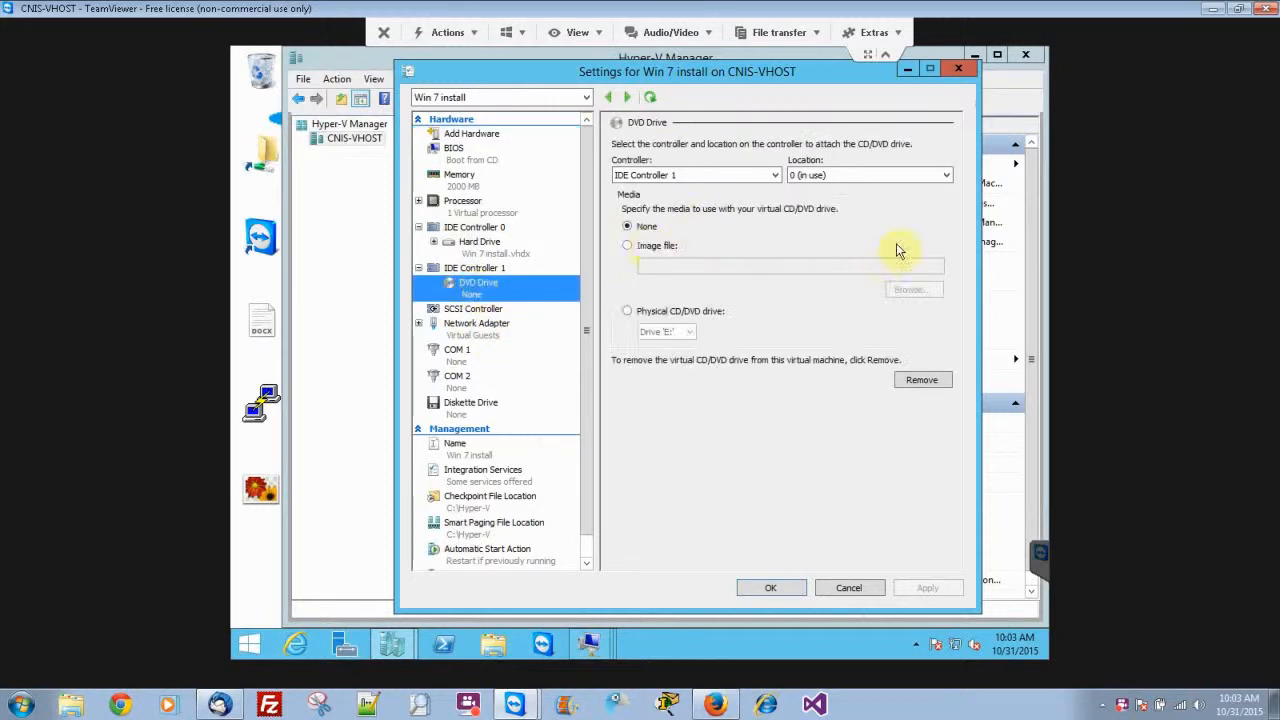
left_click(645, 248)
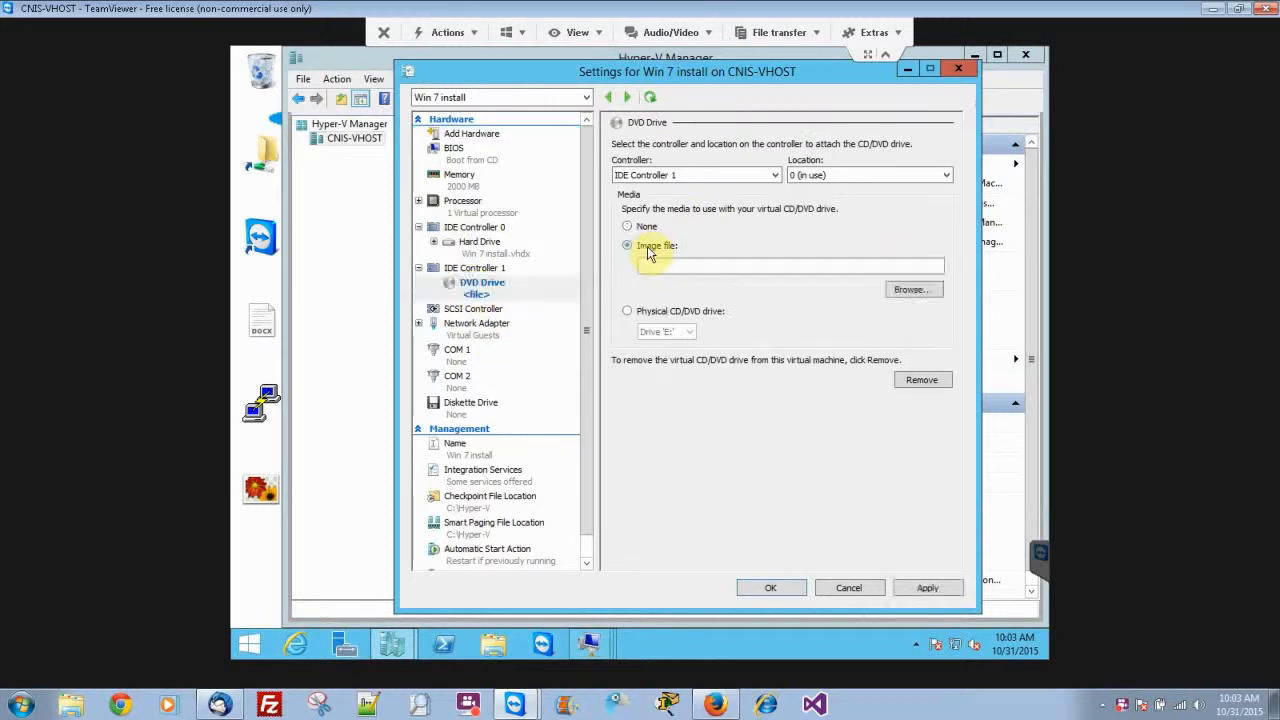
Attach the Server2012Ent ISO from the Server2012Ent folder in Downloads to the DVD drive and save the settings.
left_click(910, 290)
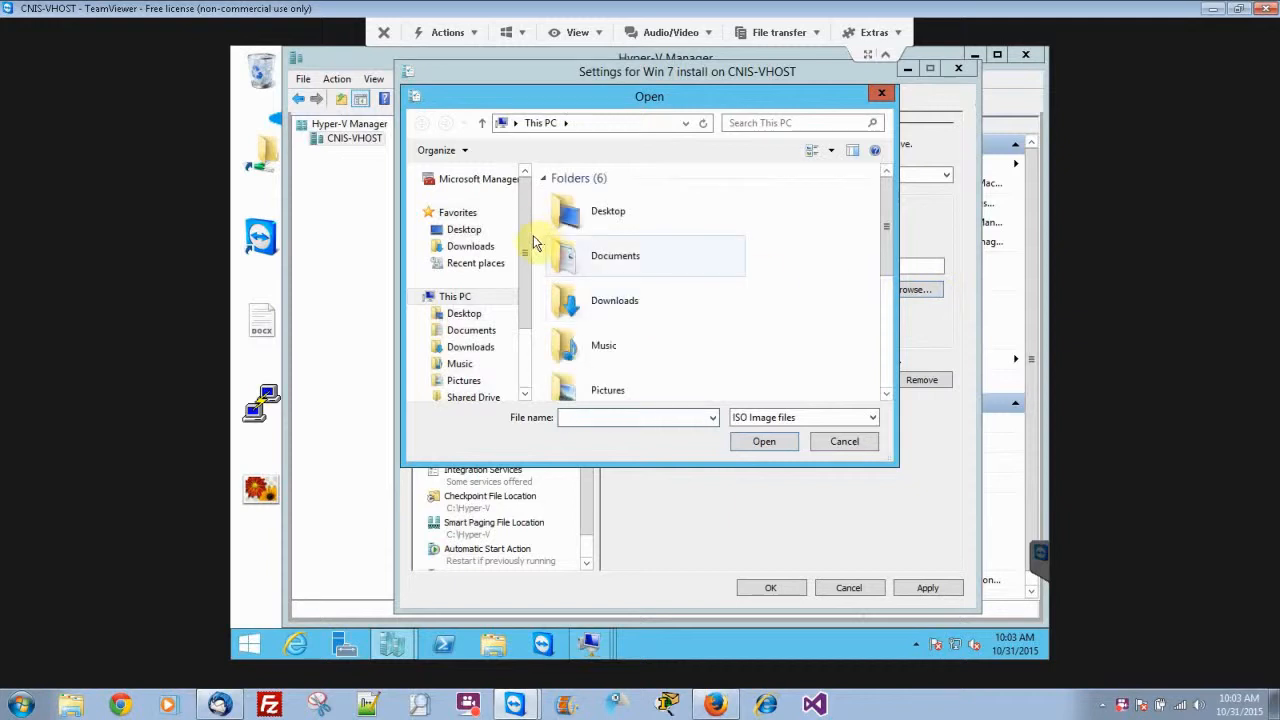
left_click(479, 248)
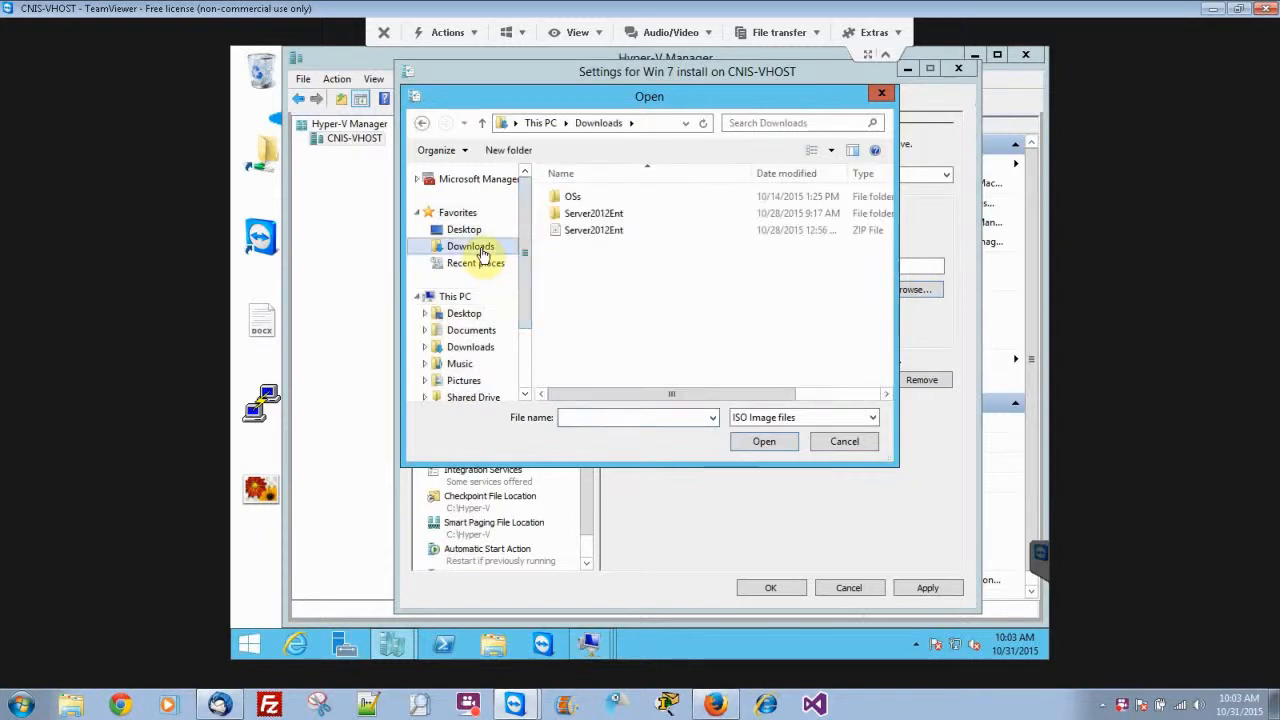
left_click(620, 214)
double_click(621, 214)
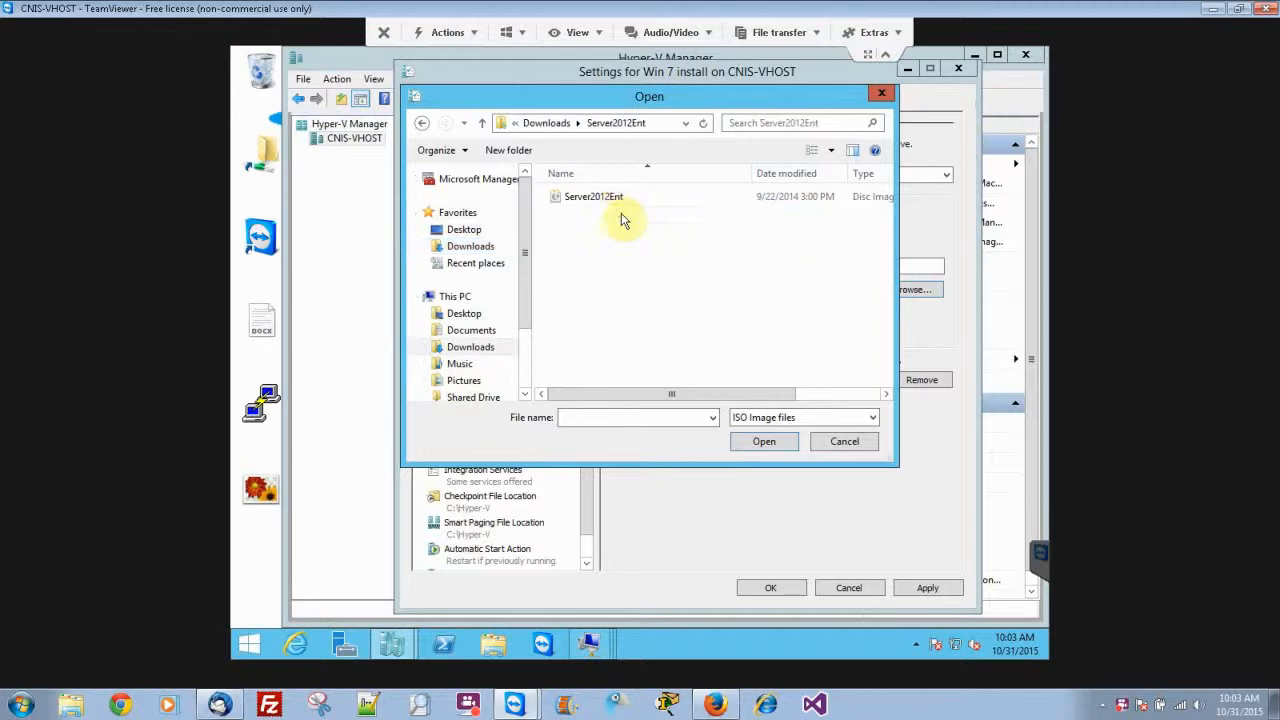
left_click(612, 198)
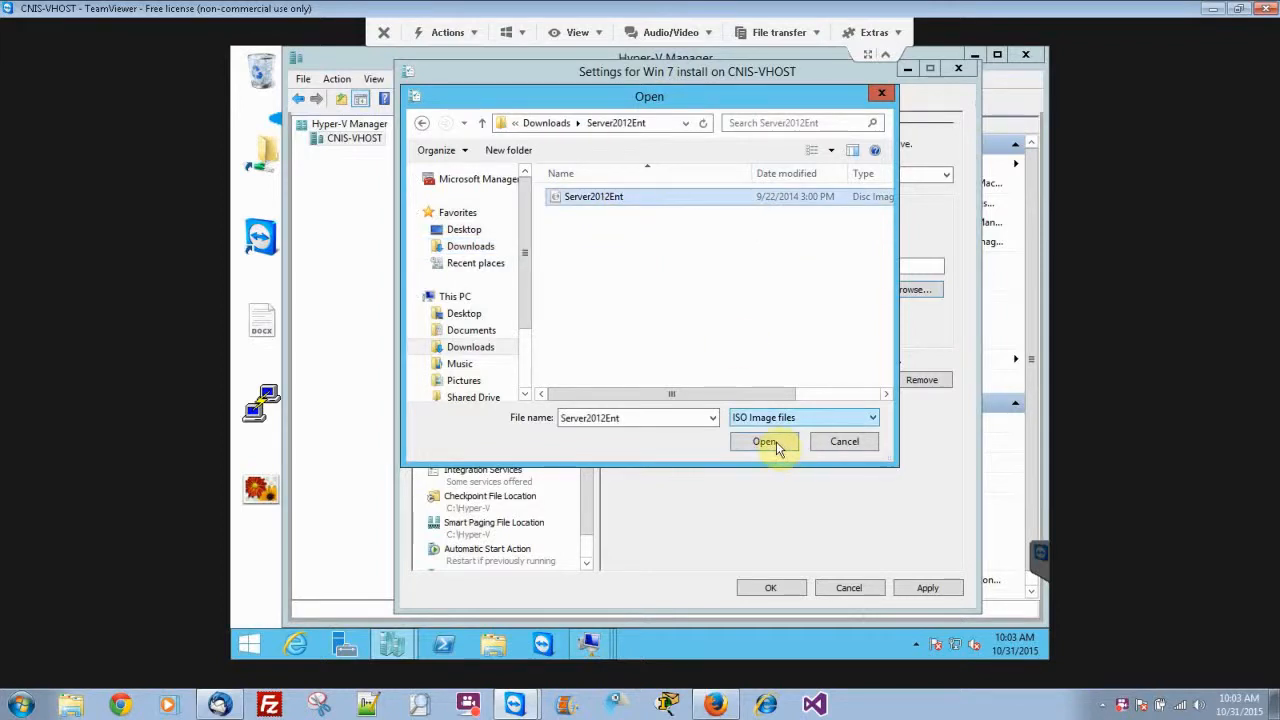
left_click(771, 443)
left_click(782, 587)
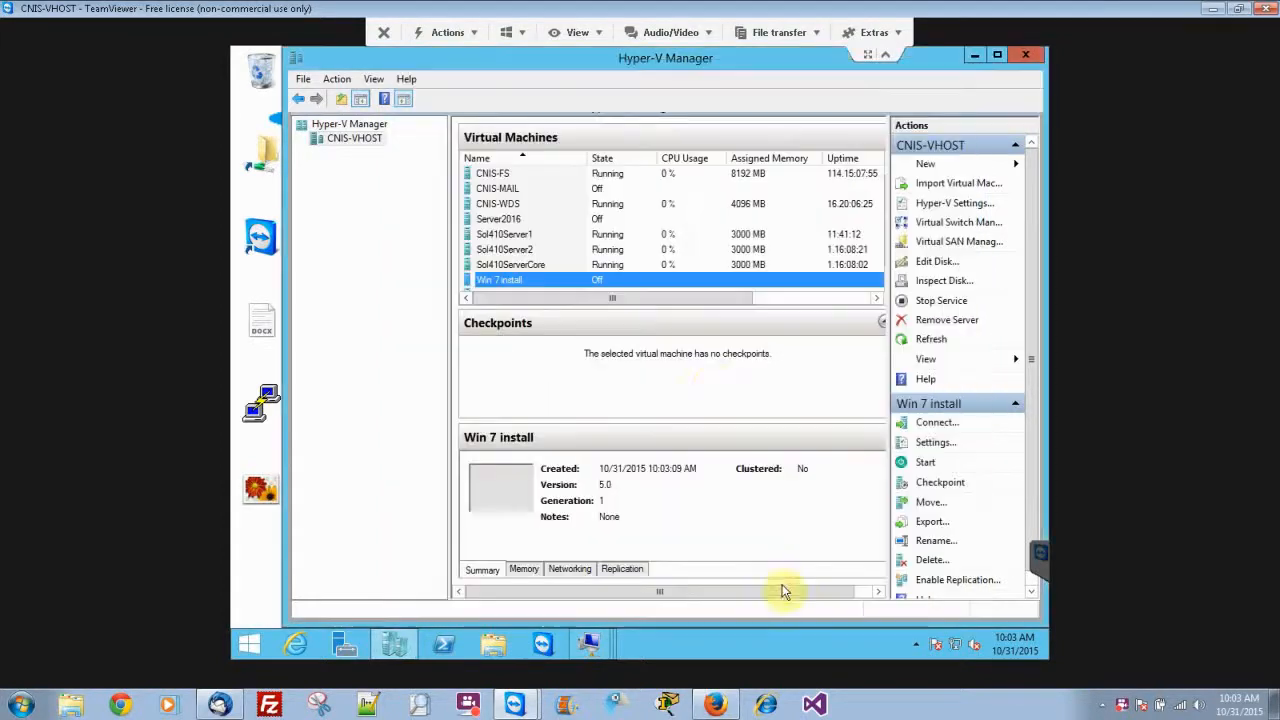
Connect to the Win 7 install virtual machine, start it and maximize its connection window.
double_click(614, 284)
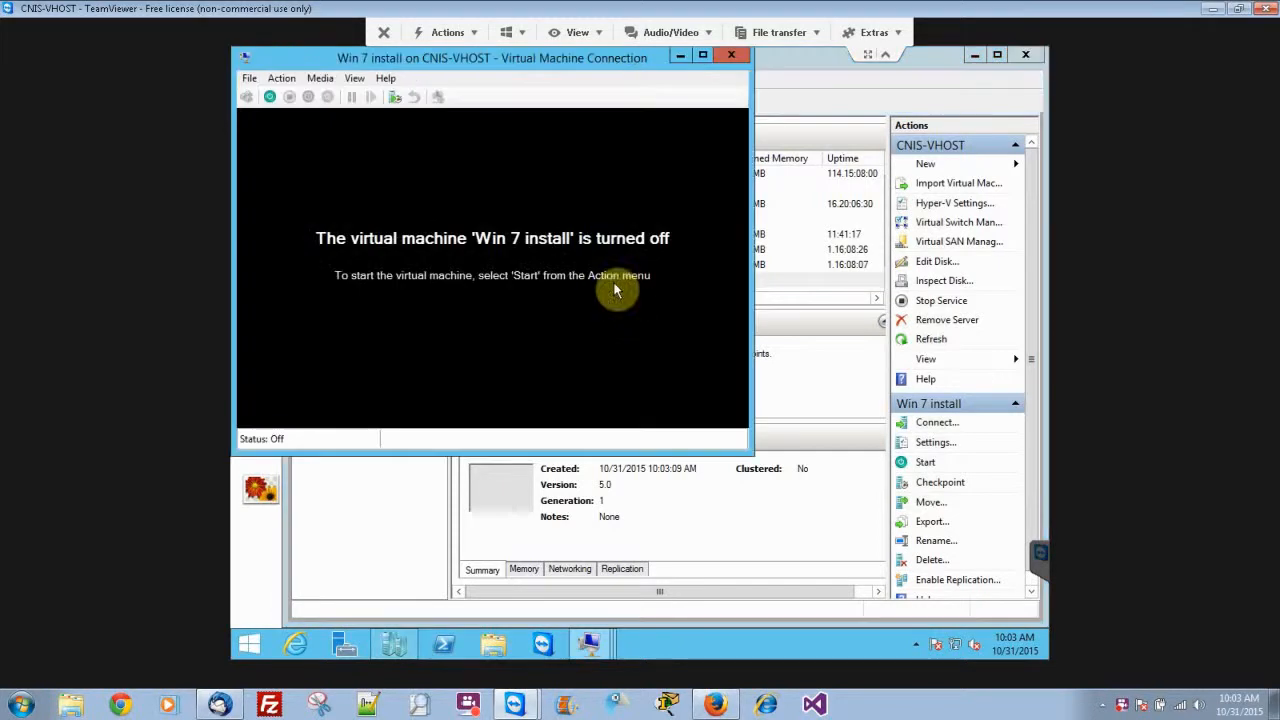
left_click(269, 96)
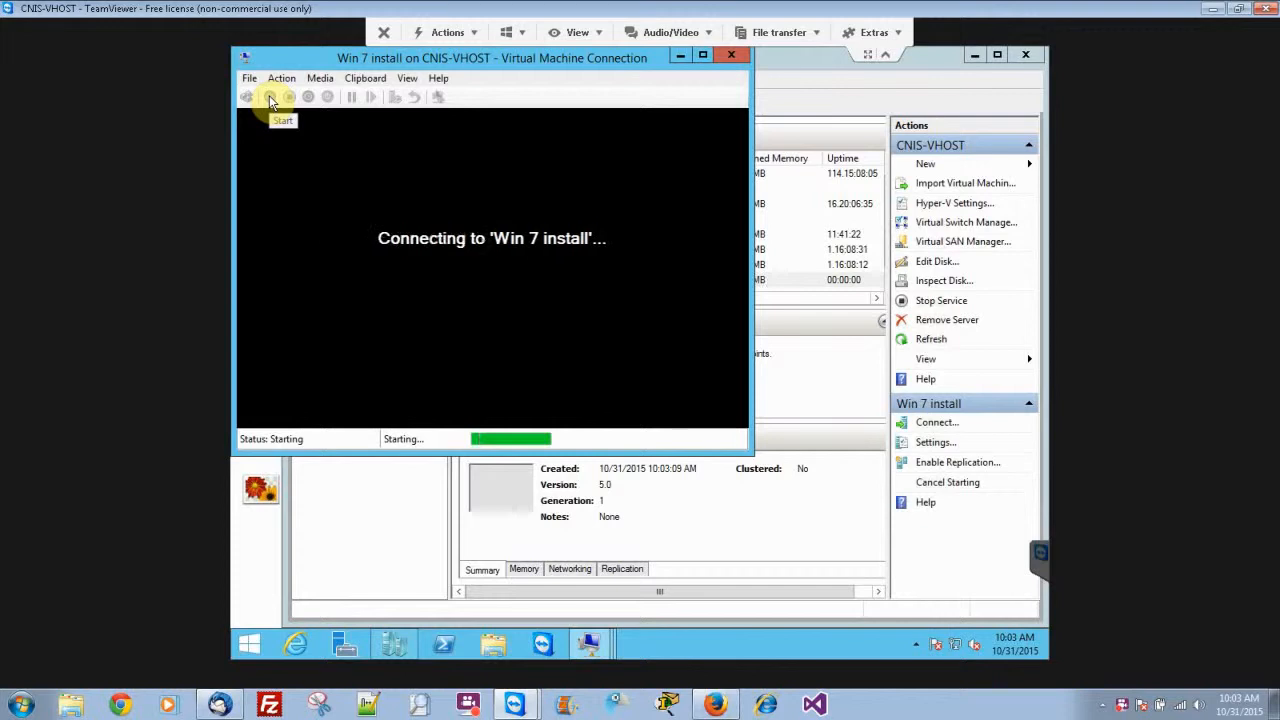
left_click(704, 57)
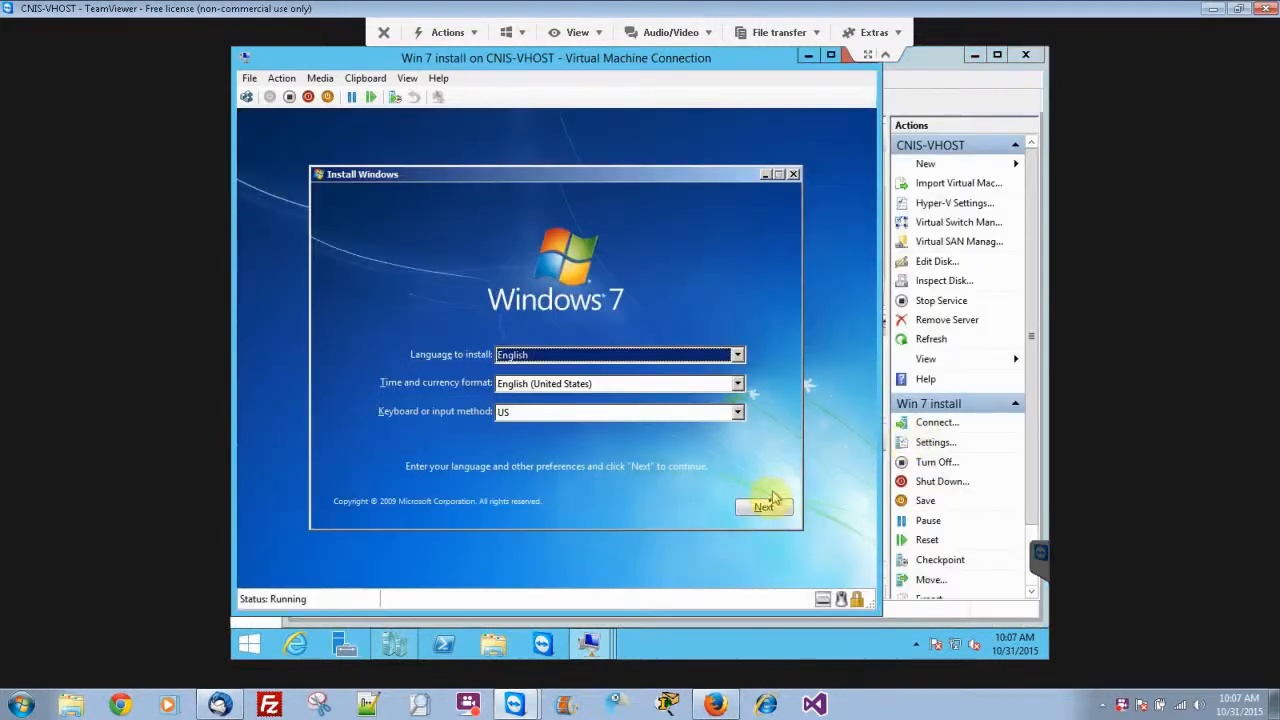
Accept the default language, time format and keyboard settings, and start the Windows 7 installation in a maximized window.
left_click(769, 514)
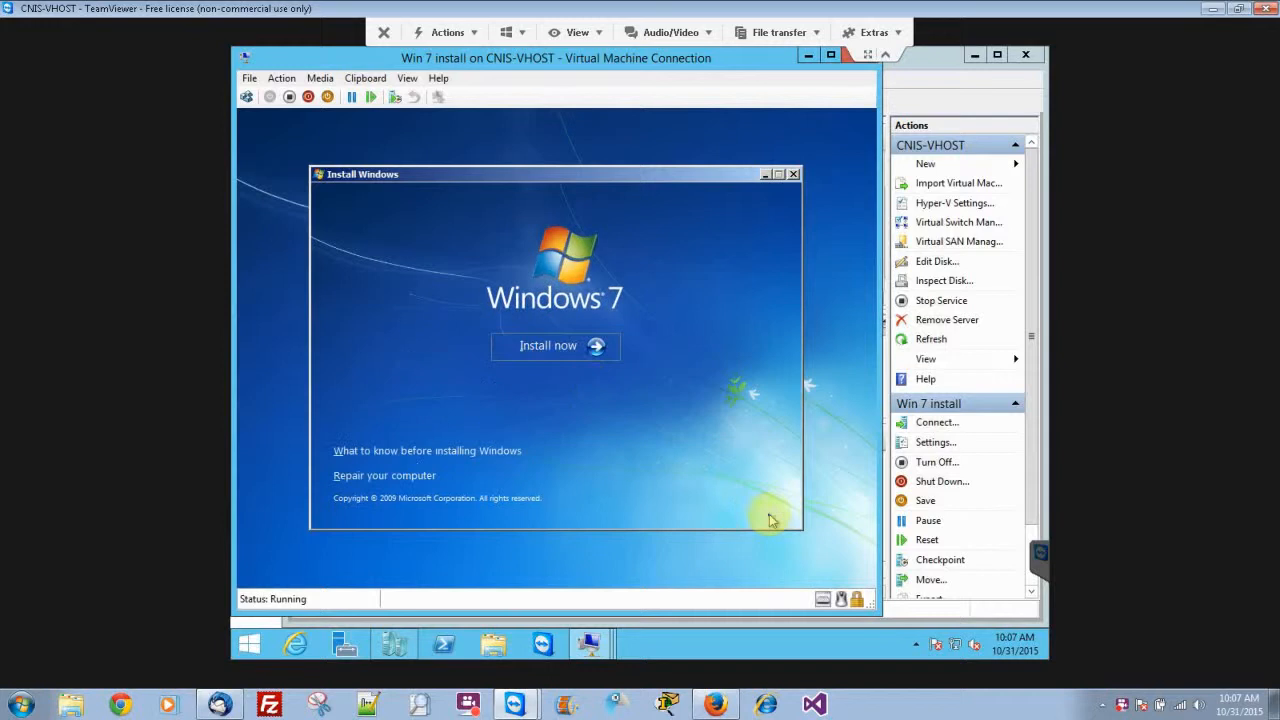
left_click(574, 355)
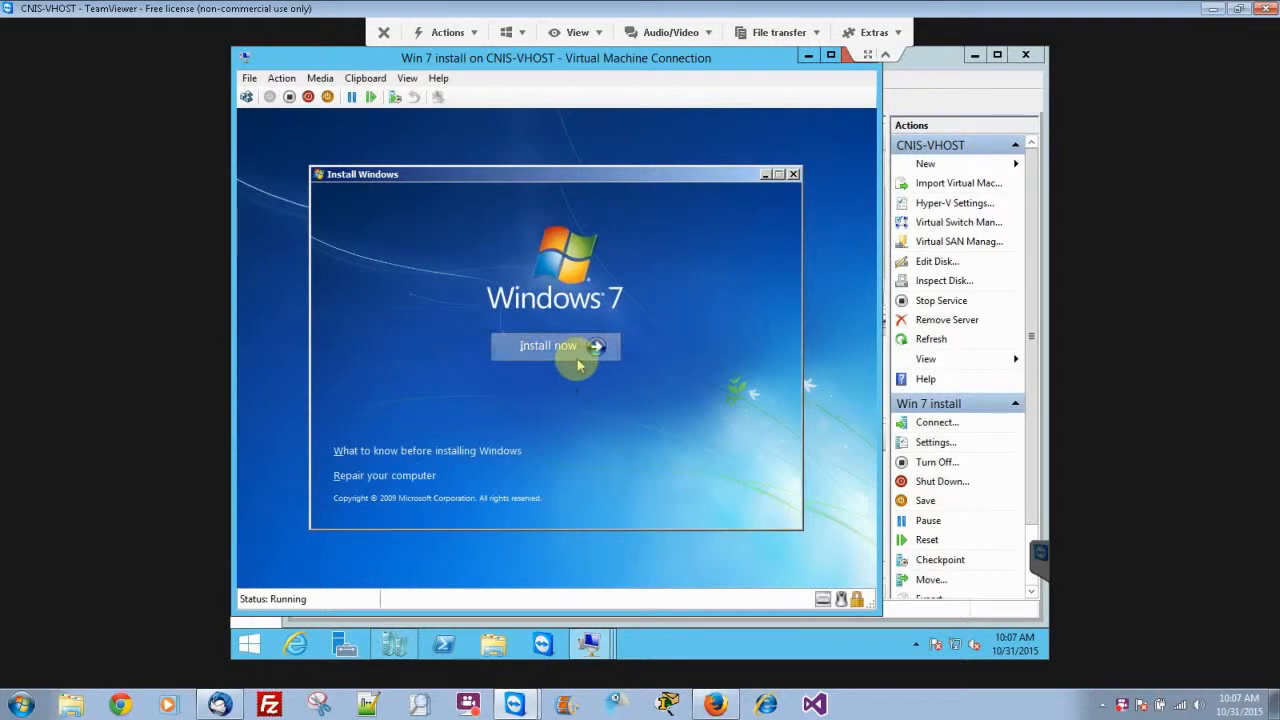
left_click(831, 56)
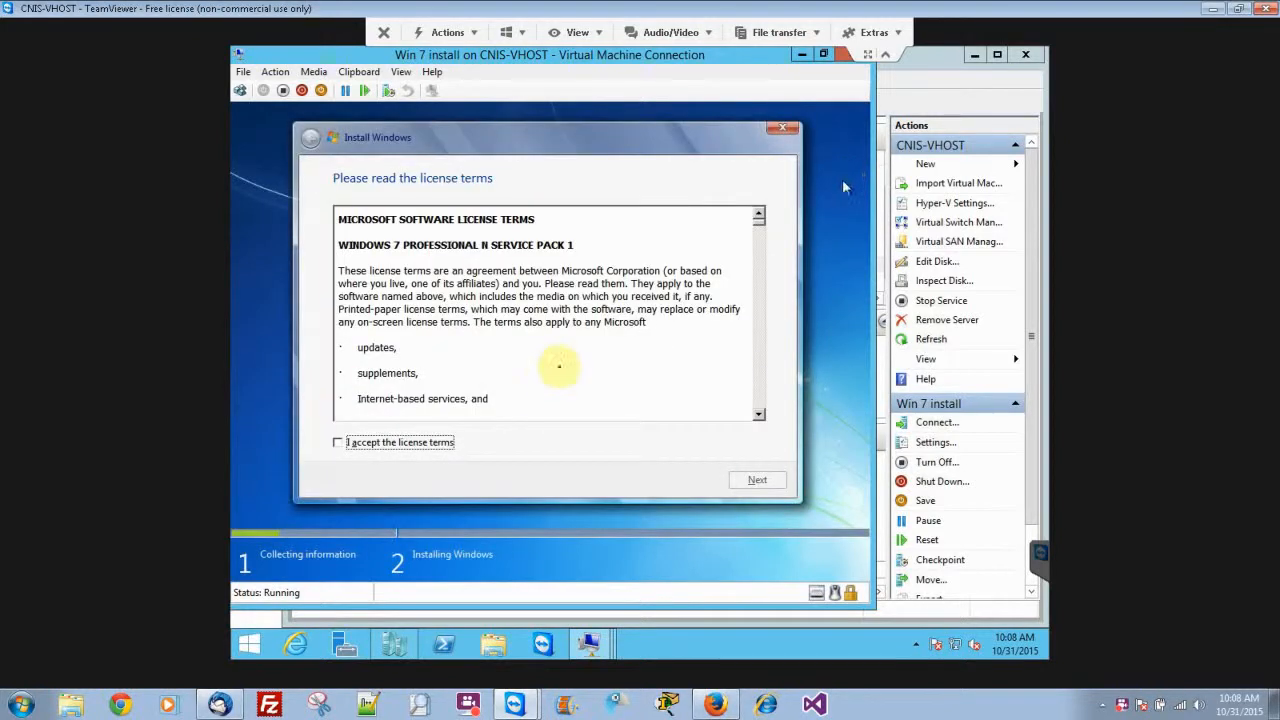
Accept the license terms and start a Custom (advanced) installation on Disk 0 Unallocated Space.
key("space")
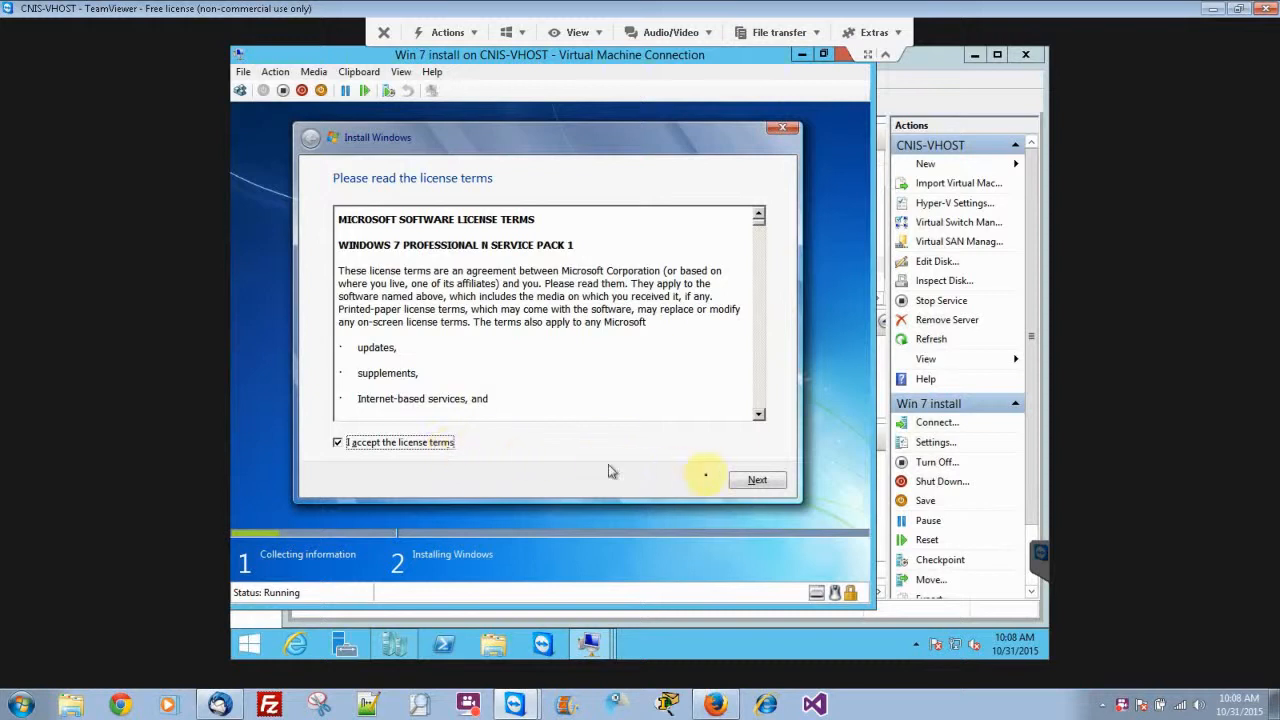
left_click(752, 481)
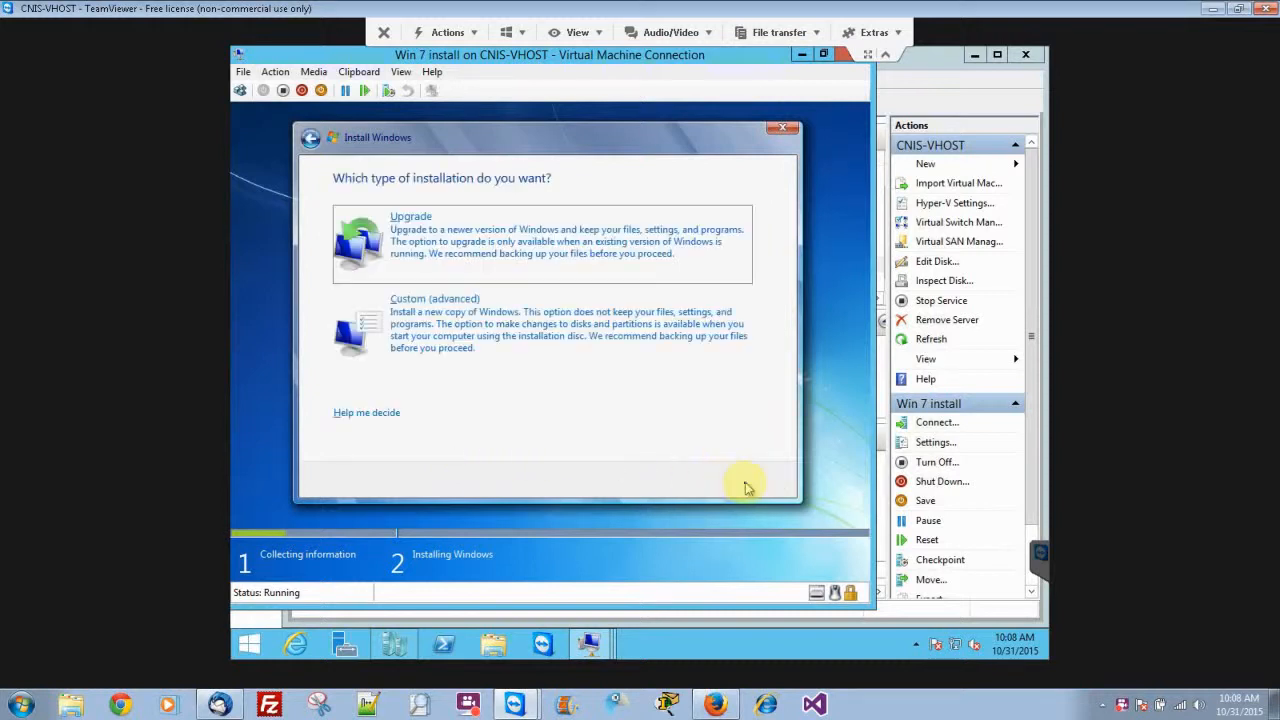
left_click(577, 331)
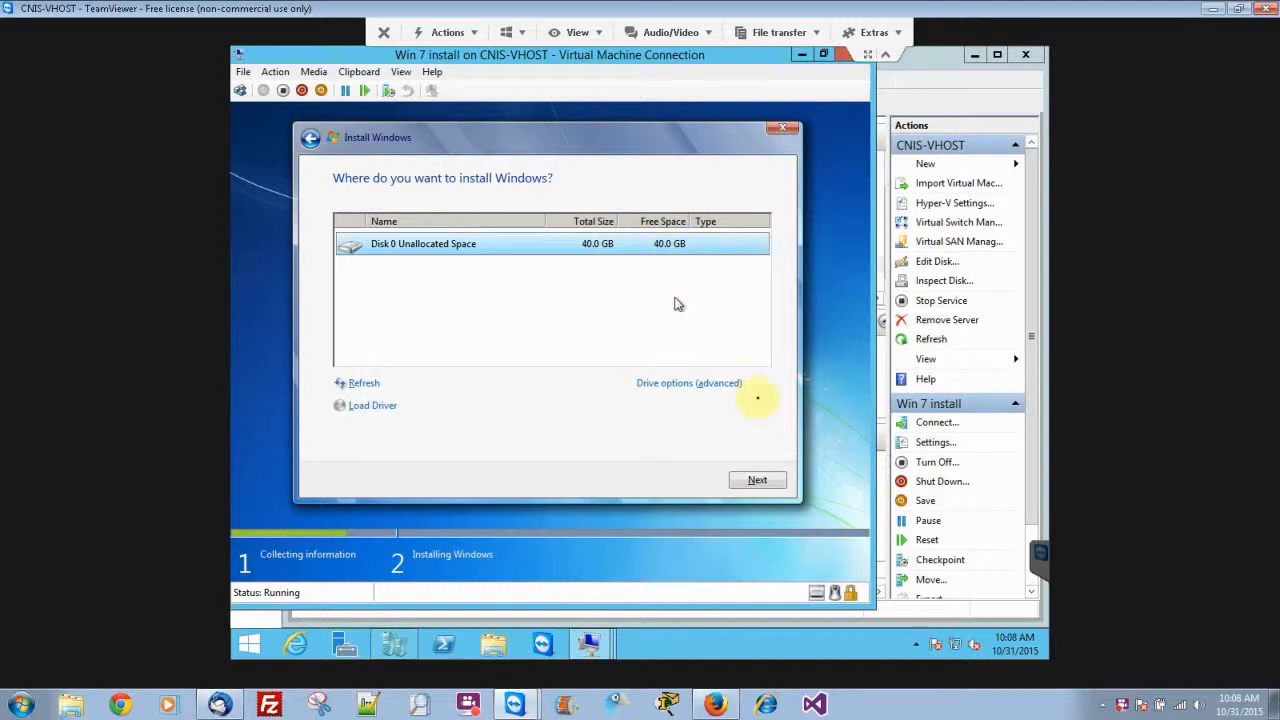
left_click(758, 481)
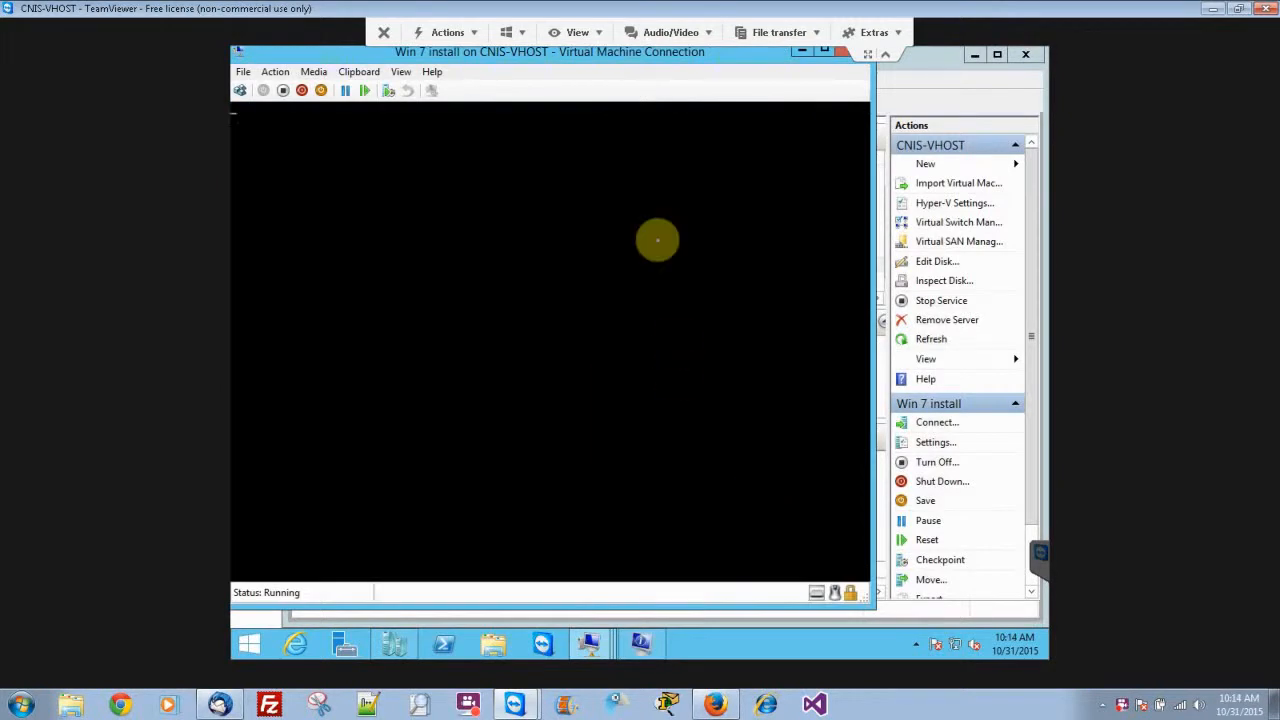
Enlarge the virtual machine window and enter the account's user name, keeping the suggested computer name.
left_click(824, 50)
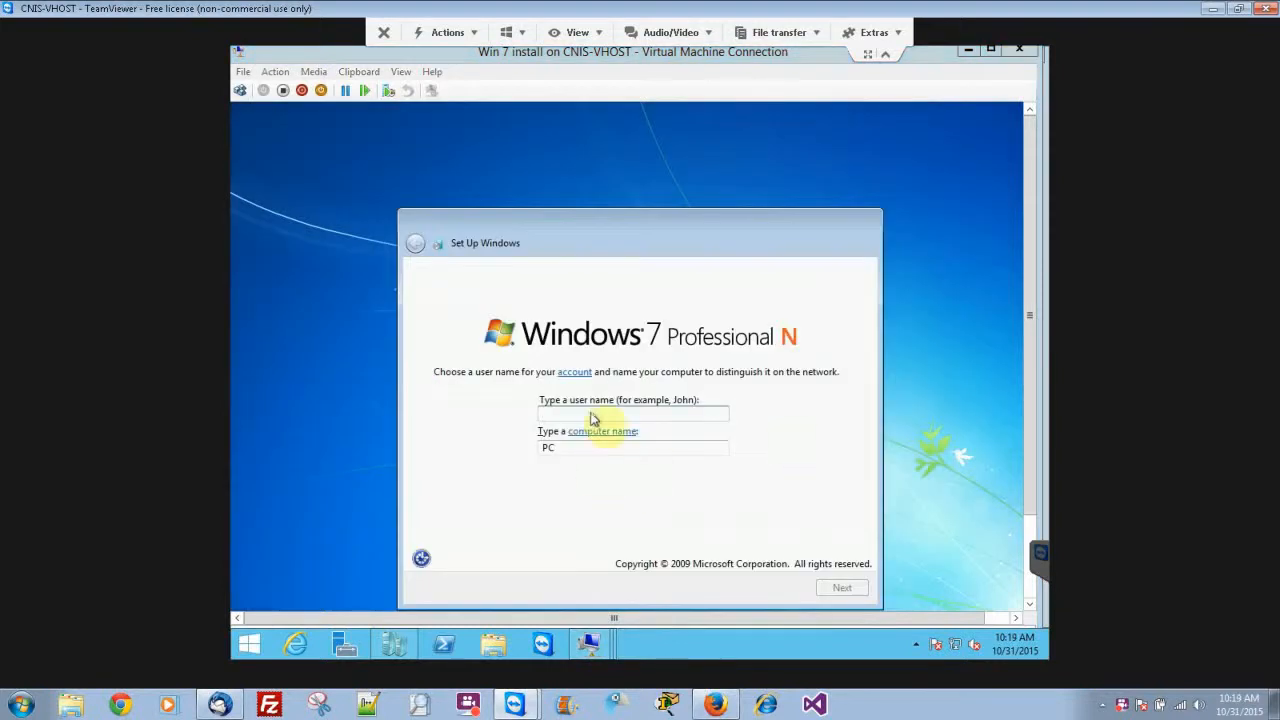
type("Sol")
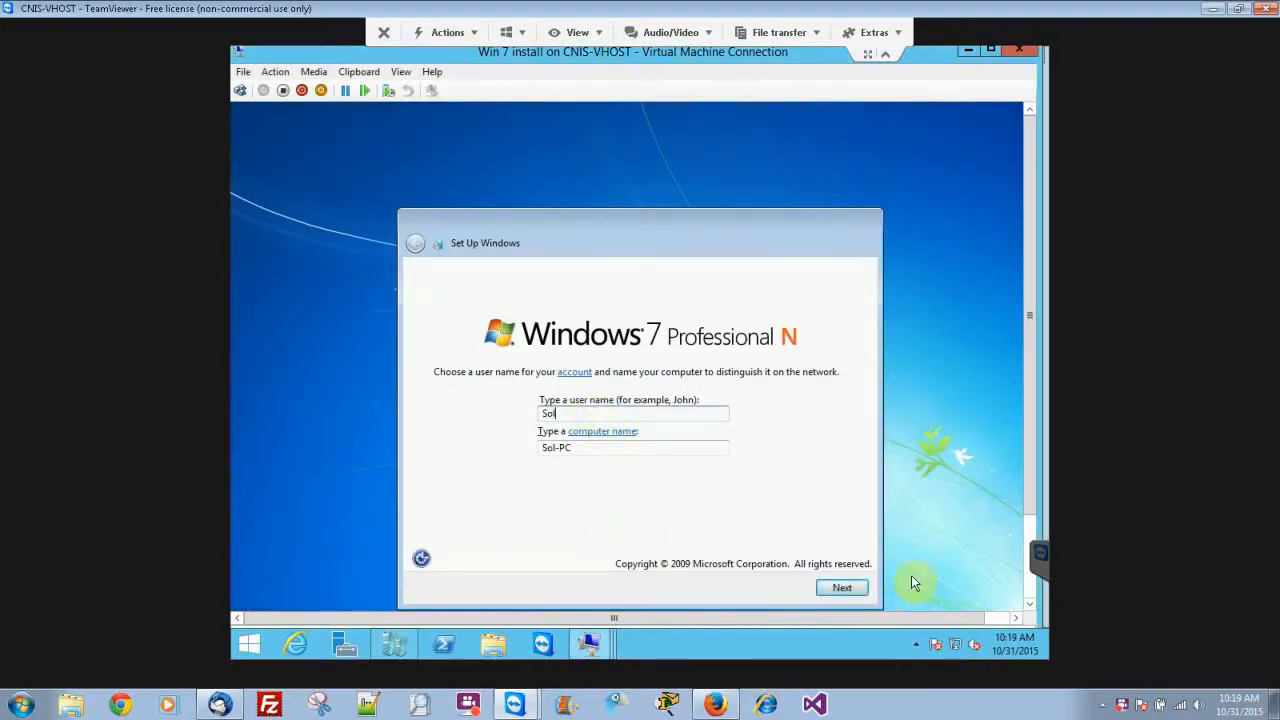
left_click(858, 592)
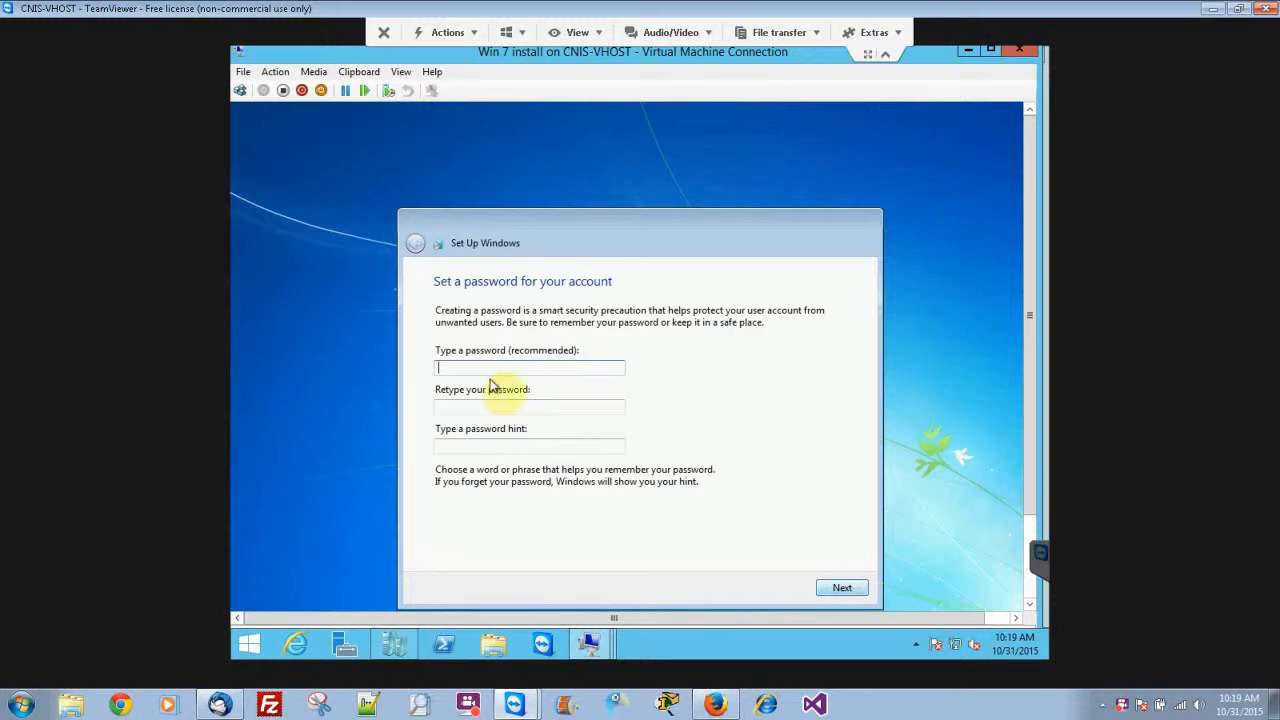
Leave the account password and password hint blank and continue to the product key page.
left_click(534, 447)
left_click(524, 372)
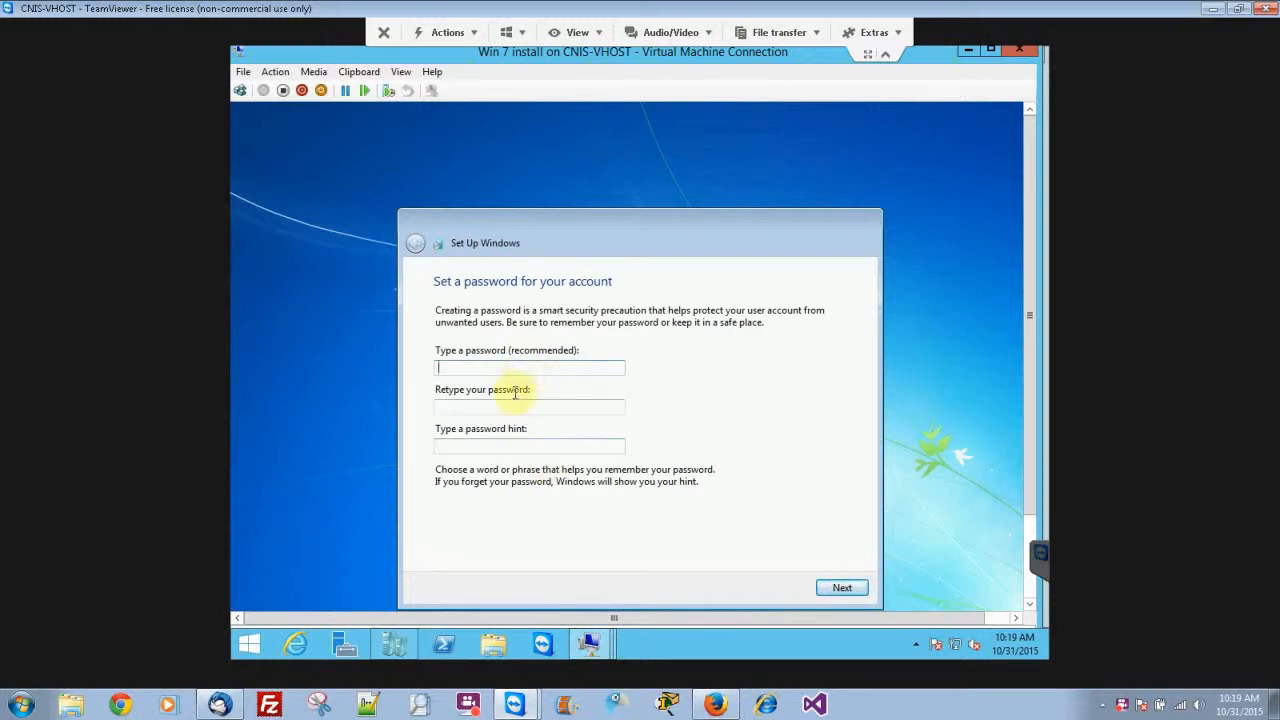
left_click(521, 446)
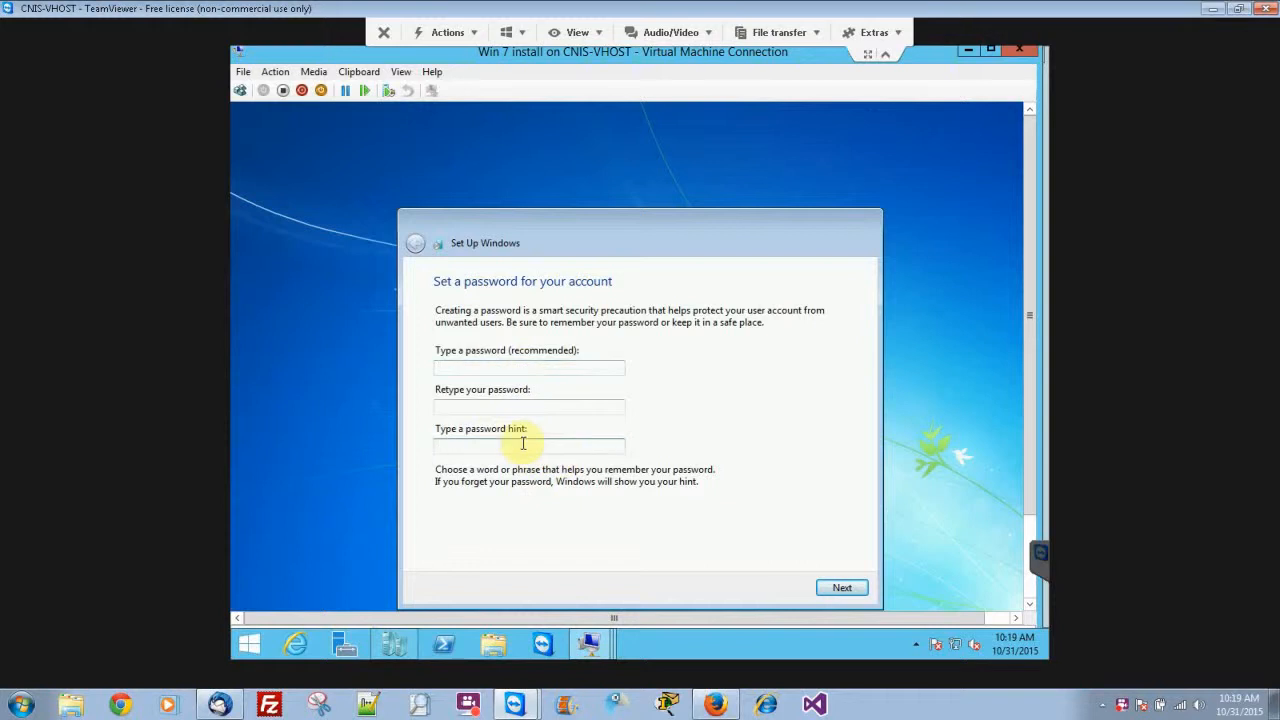
left_click(845, 588)
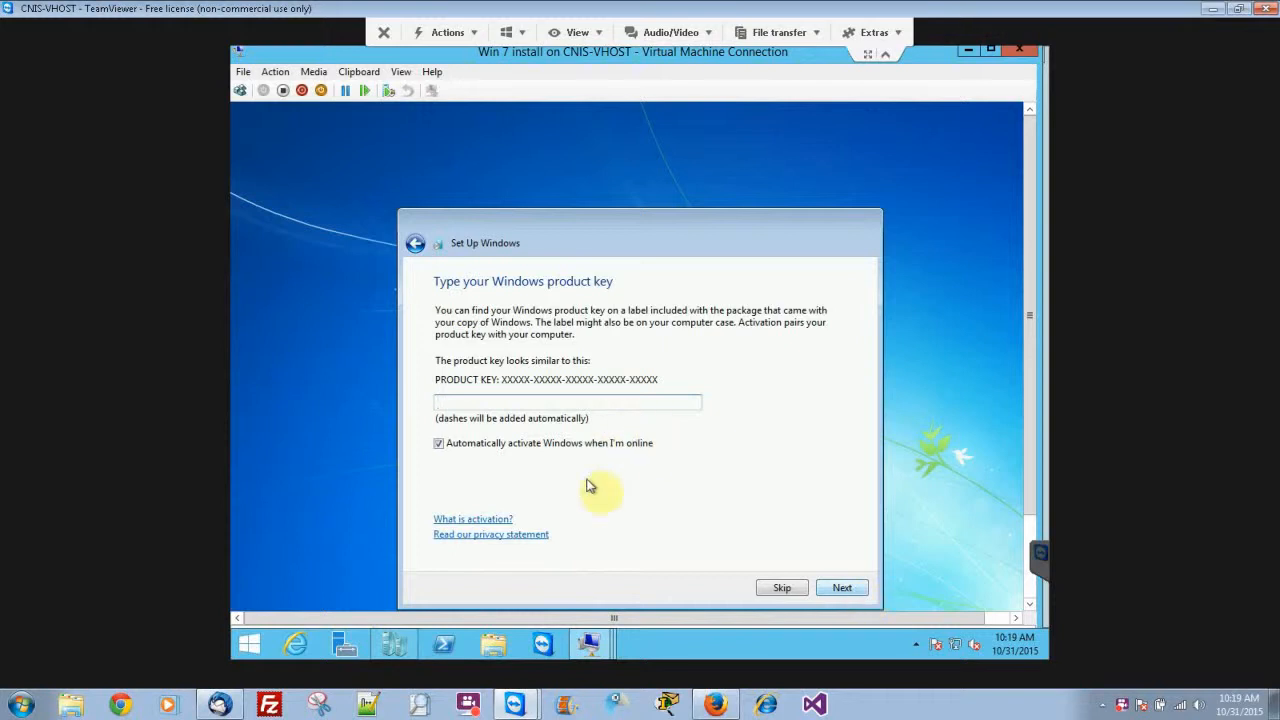
Skip entering the Windows product key and use the recommended settings for protecting and improving Windows.
left_click(779, 589)
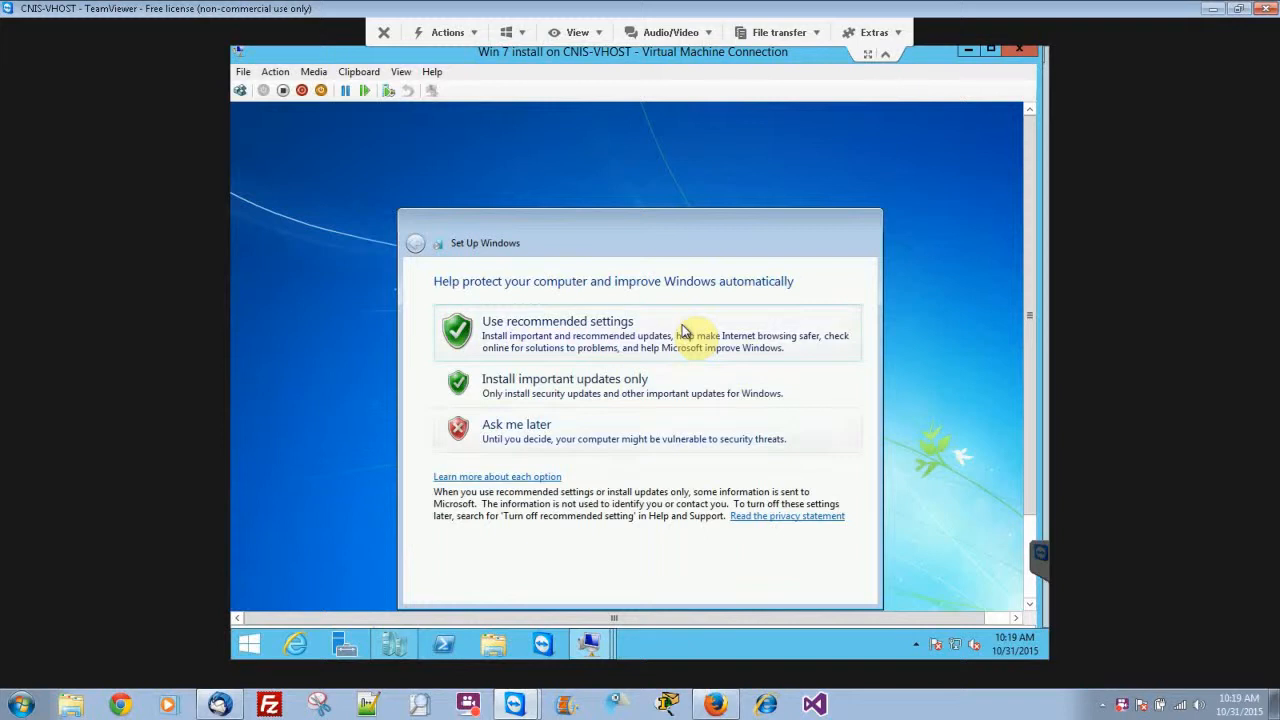
left_click(683, 331)
Set the time zone to (UTC-07:00) Mountain Time (US & Canada) and accept the date and time settings.
left_click(682, 332)
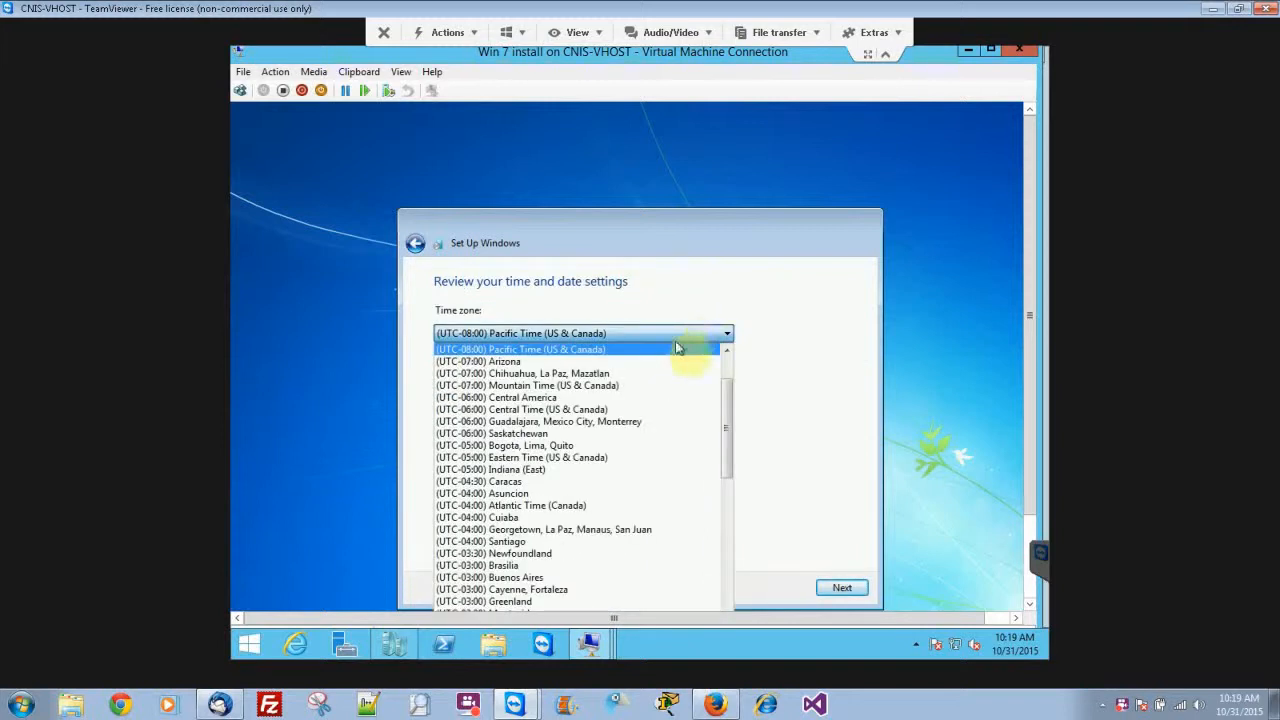
left_click(655, 386)
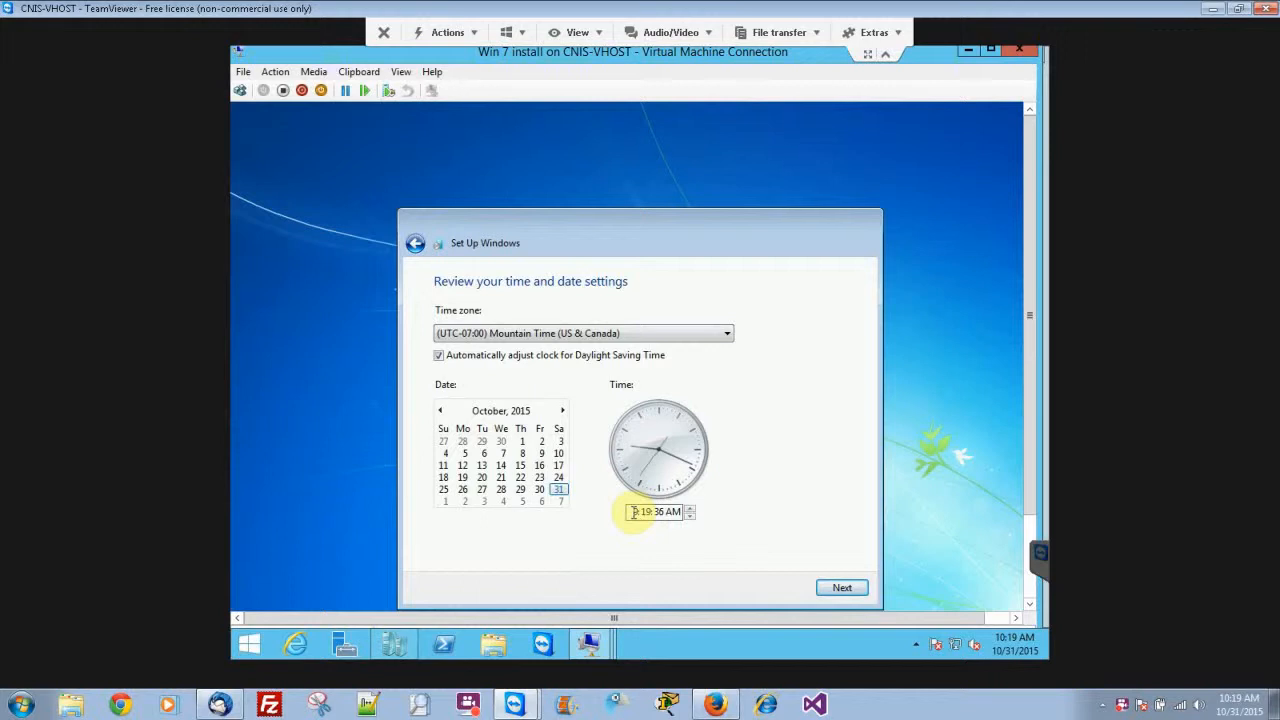
left_click(848, 588)
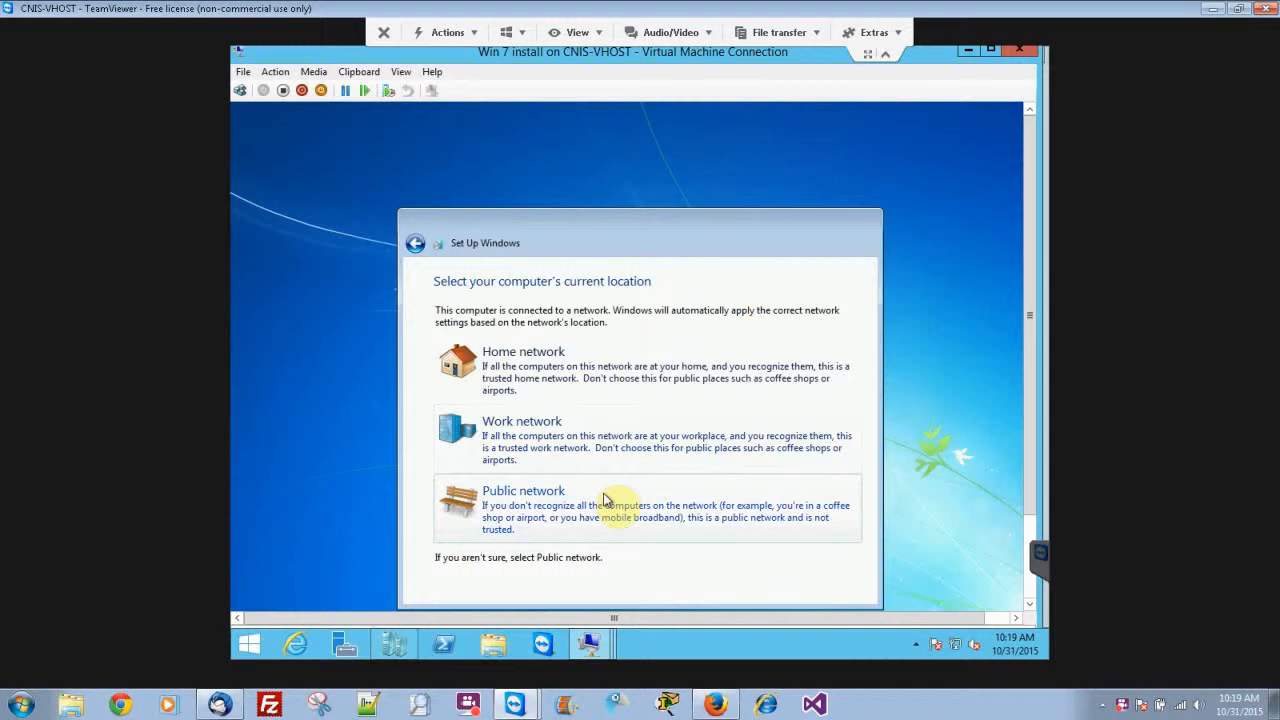
Choose Home network as the computer's current location and skip joining the homegroup.
left_click(614, 369)
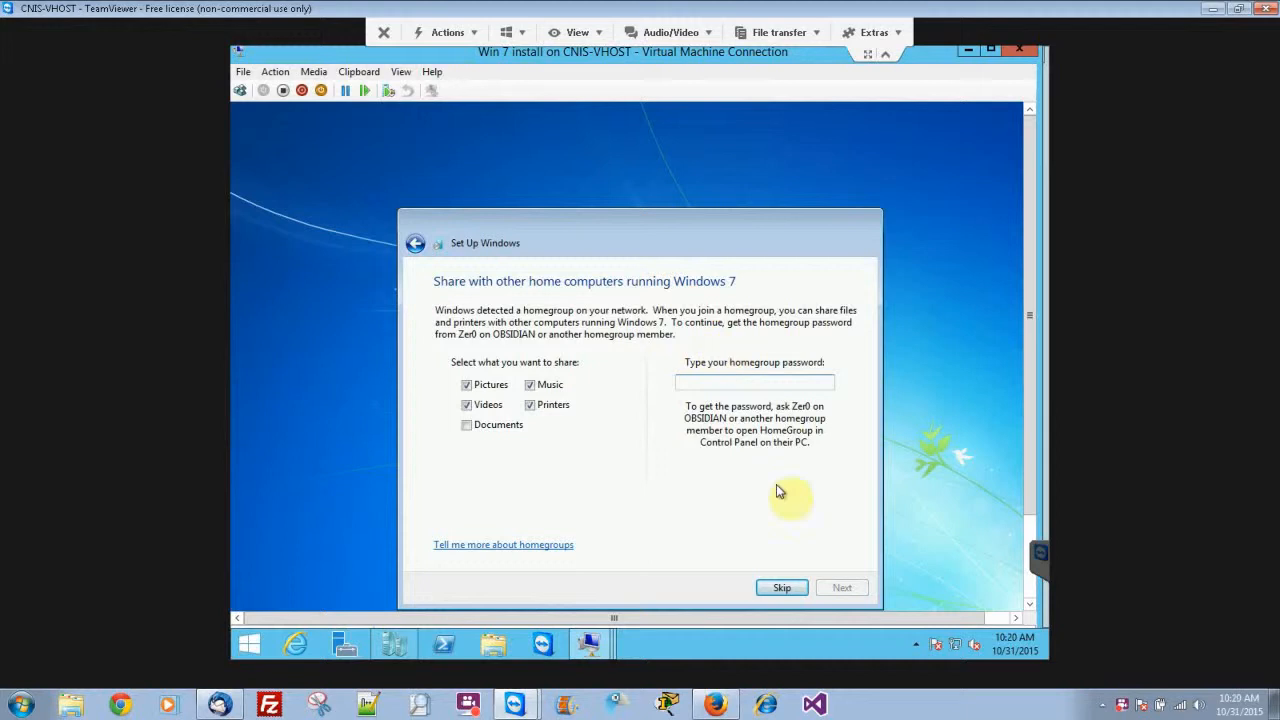
left_click(772, 592)
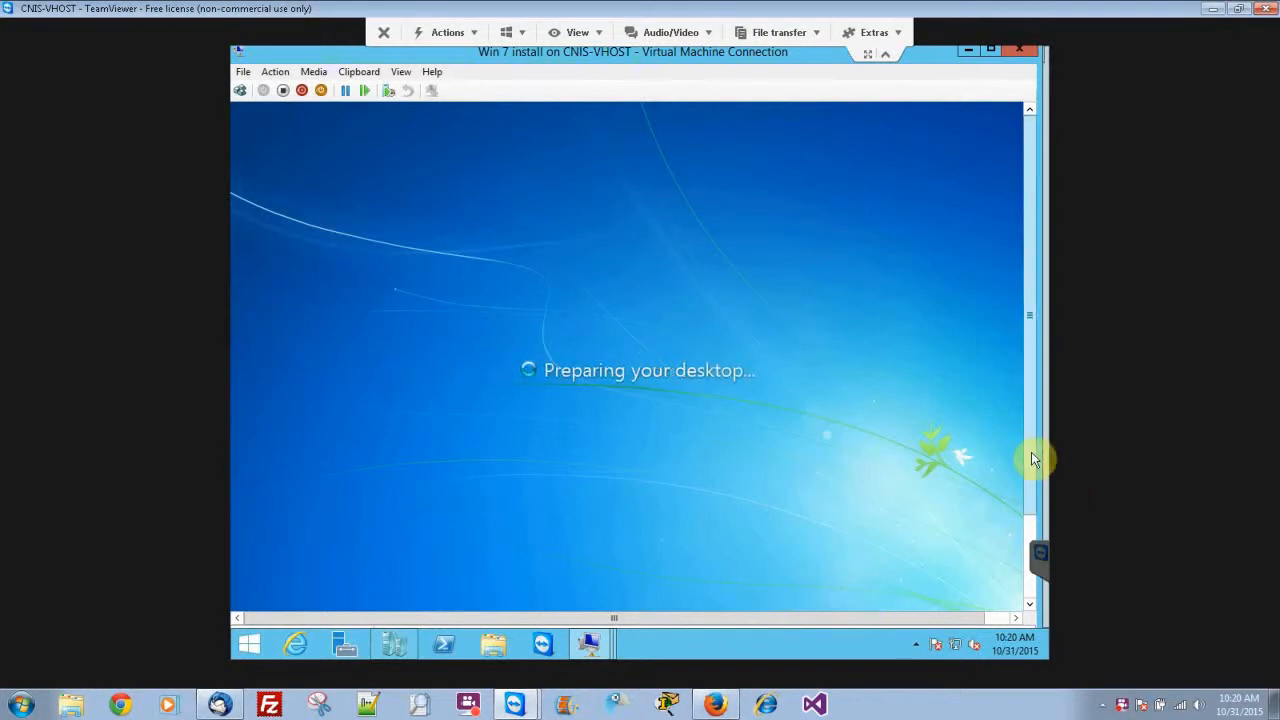
Collapse the remote session toolbar and restart Windows 7 inside the virtual machine.
left_click(885, 53)
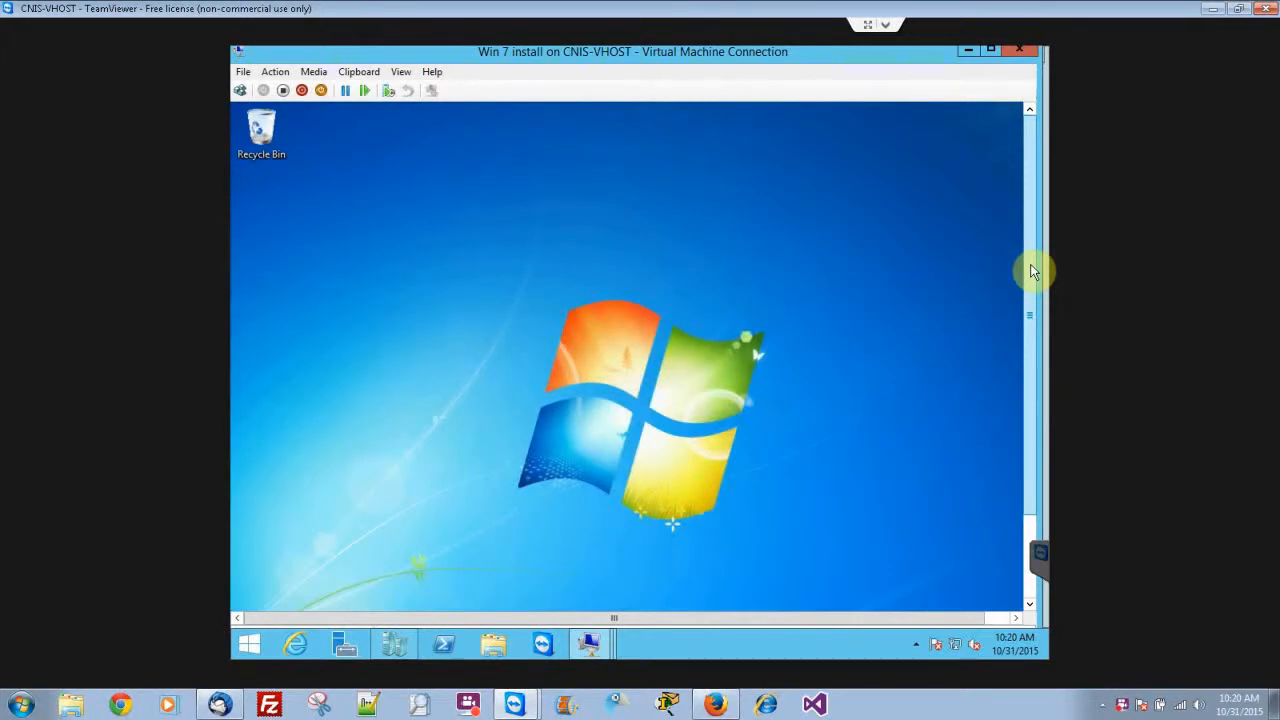
left_click_drag(1033, 271, 1035, 526)
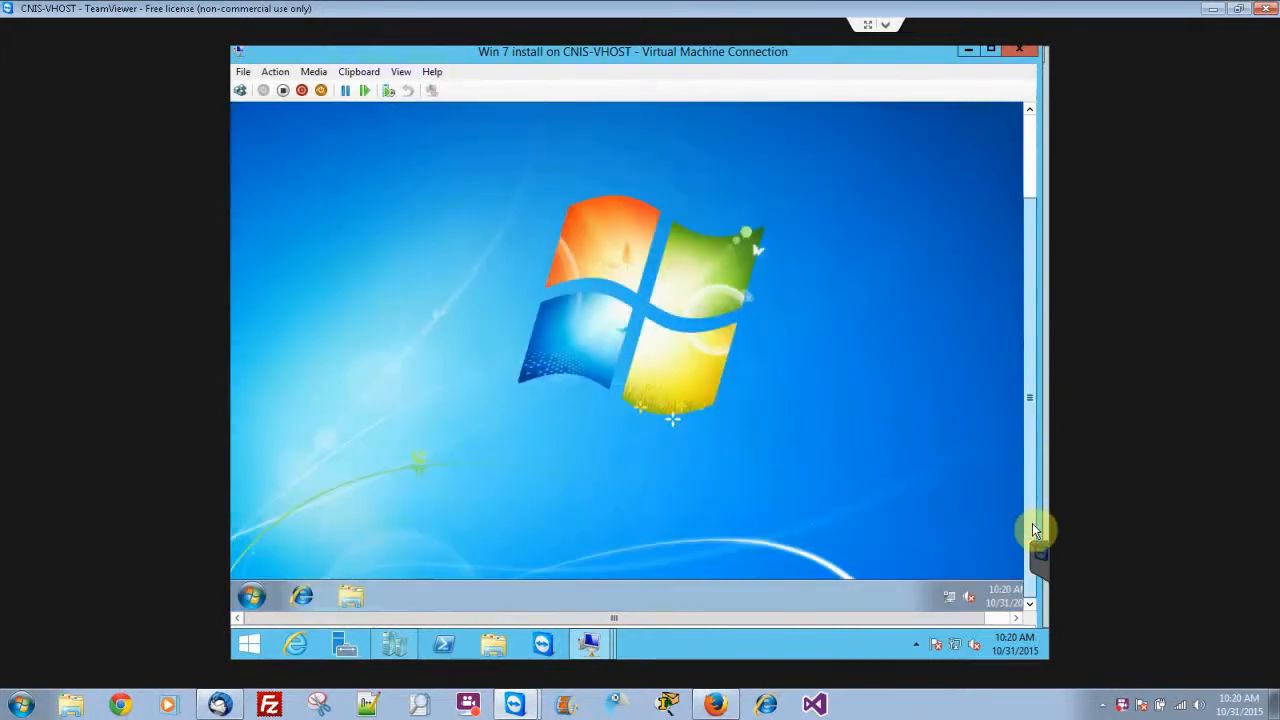
left_click(251, 597)
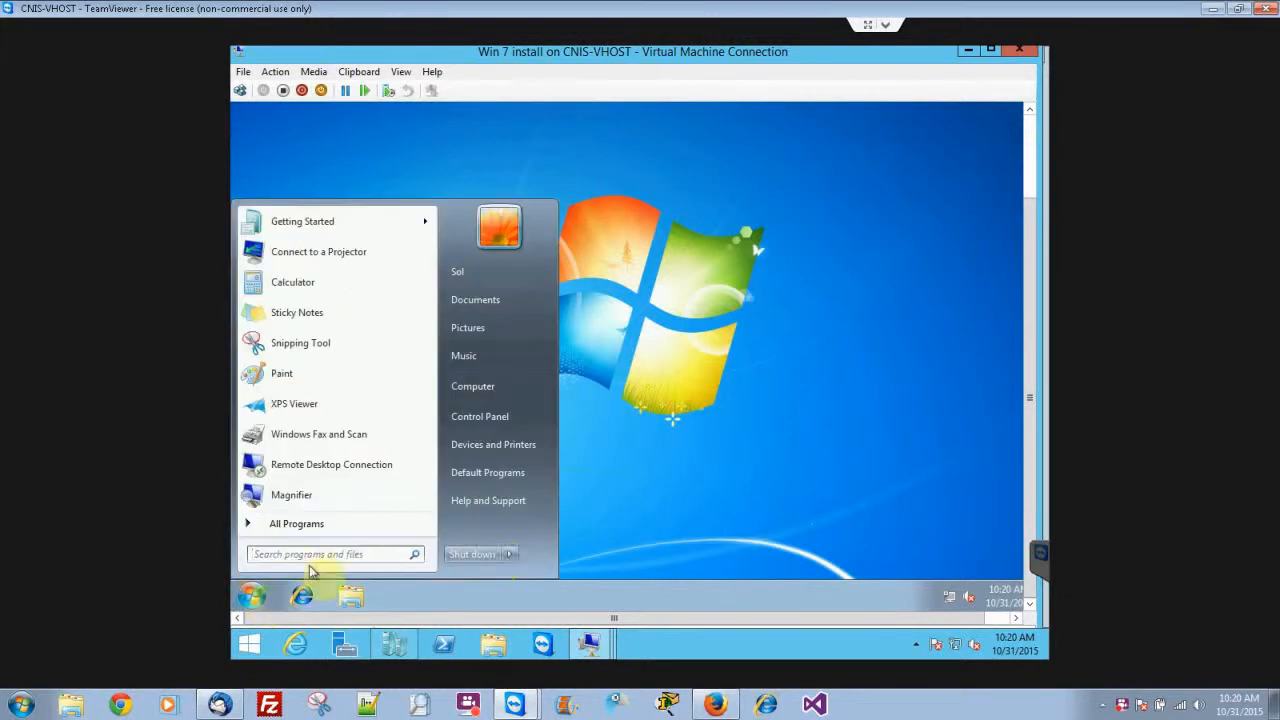
mouse_move(514, 555)
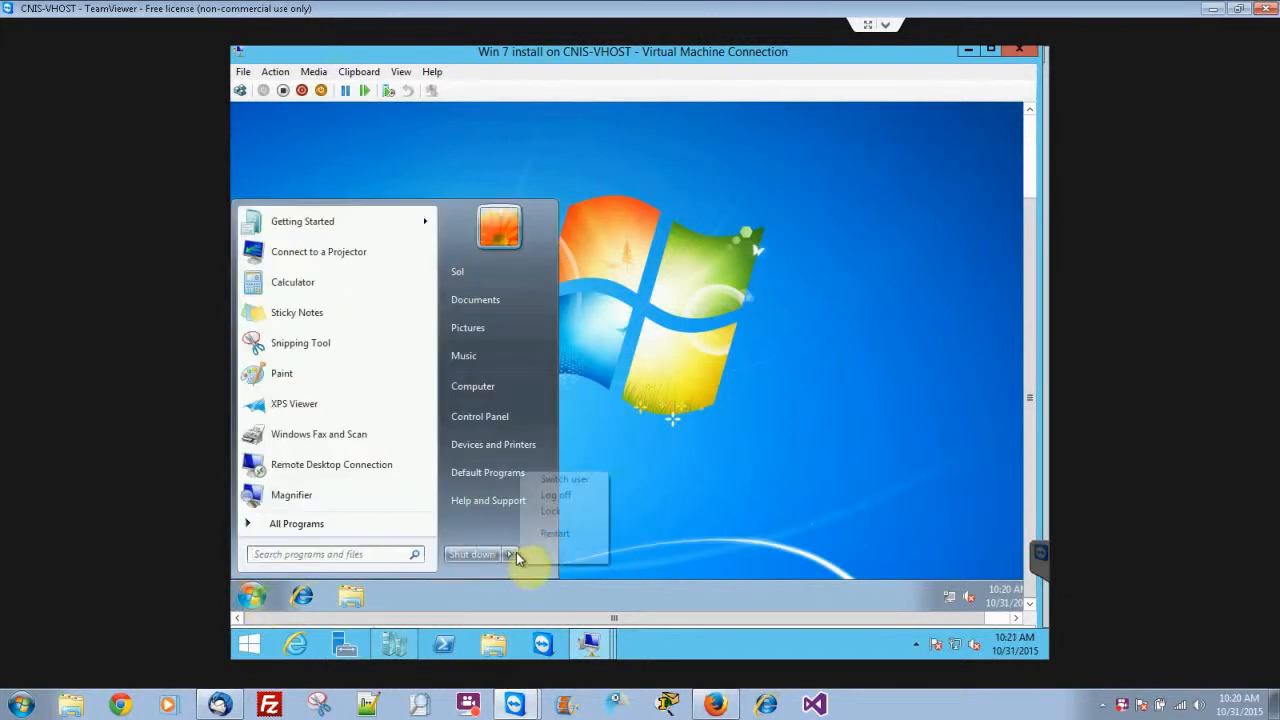
left_click(545, 535)
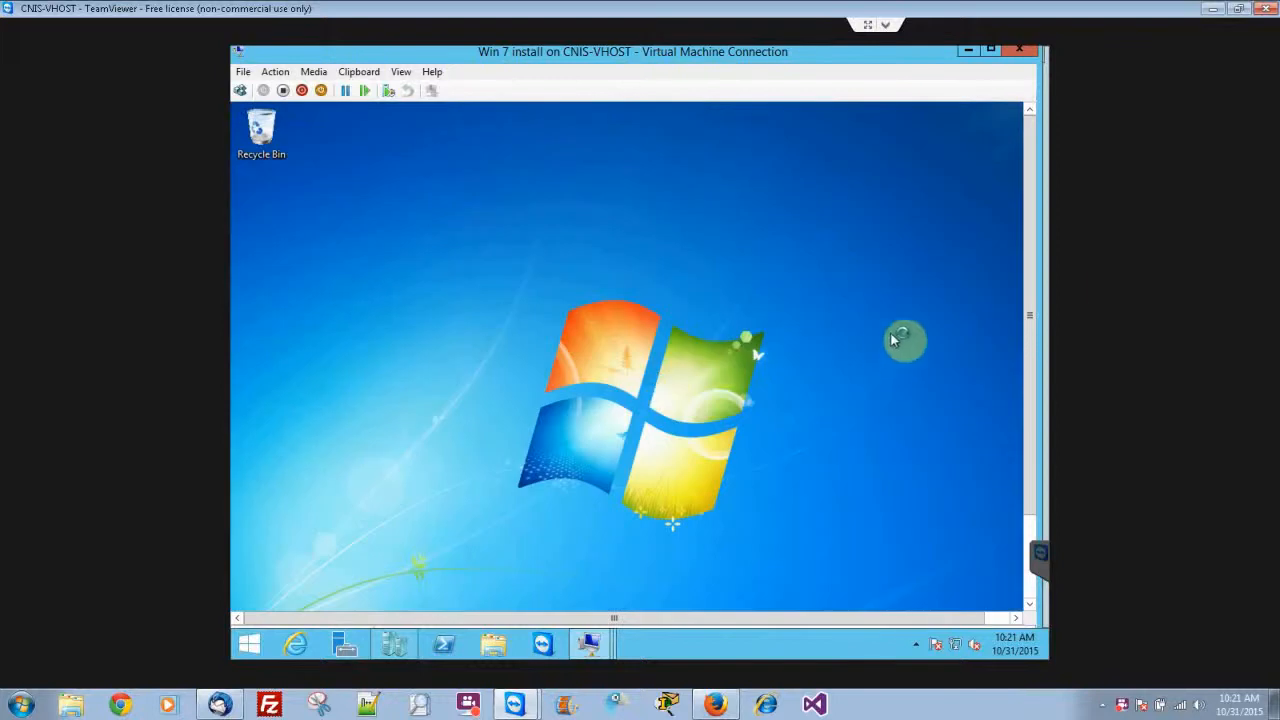
Open the virtual machine's computer properties and review the Windows edition, system details and activation section.
left_click_drag(1034, 297, 1030, 503)
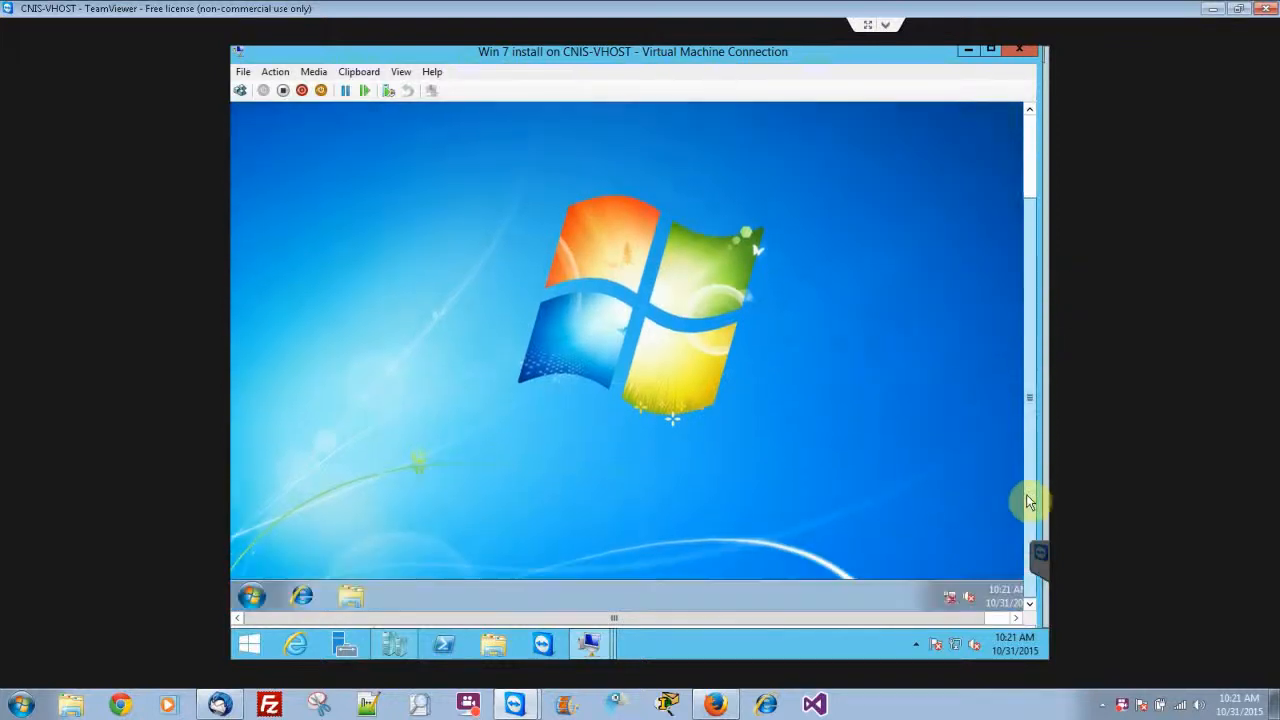
left_click(252, 597)
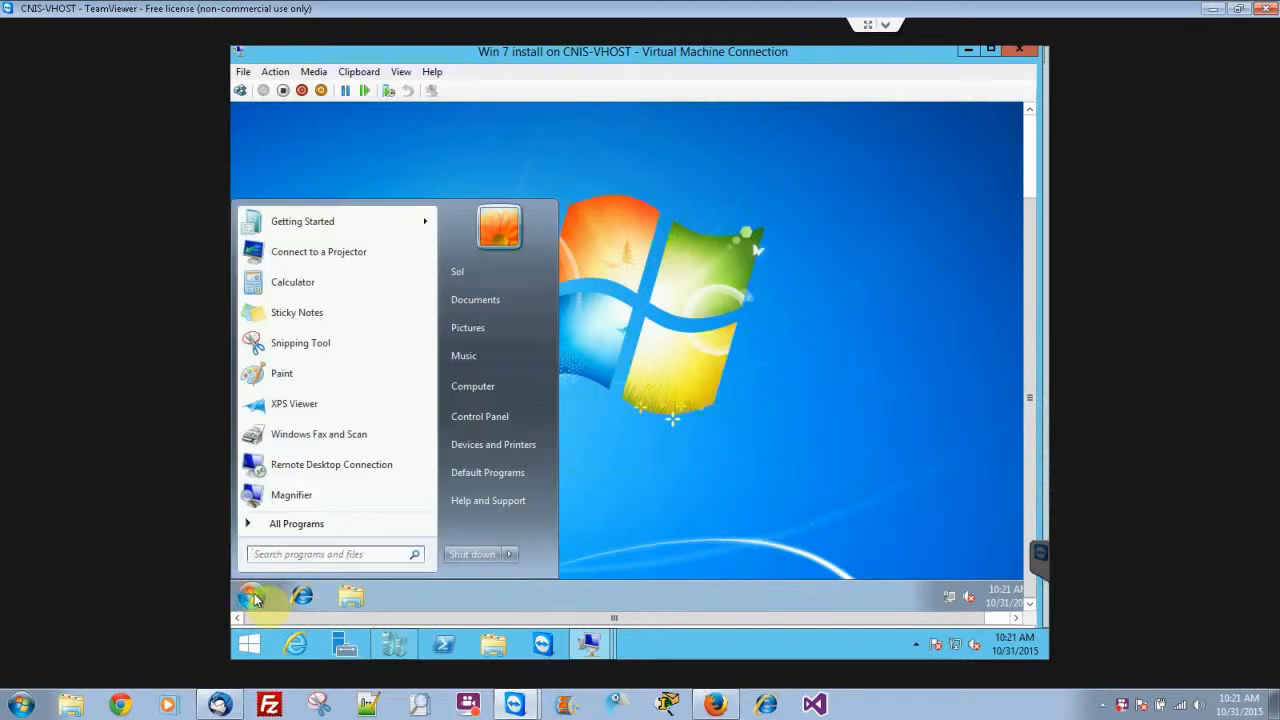
right_click(487, 387)
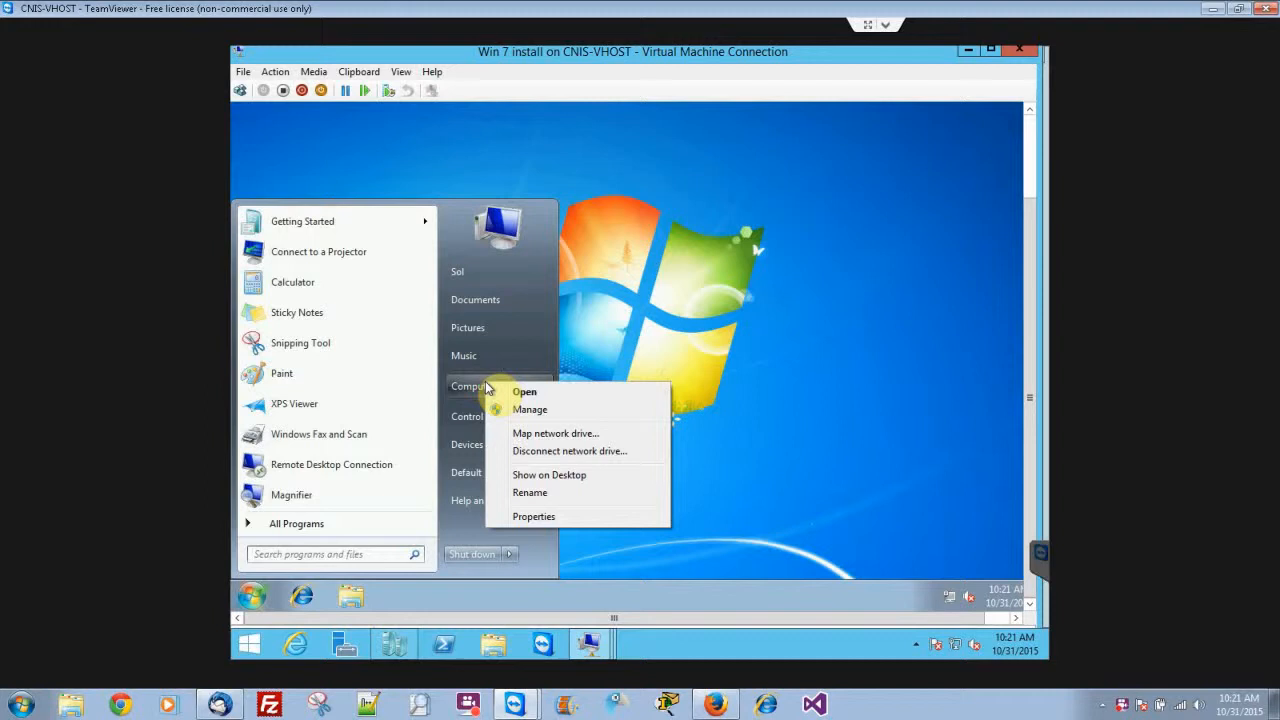
left_click(527, 518)
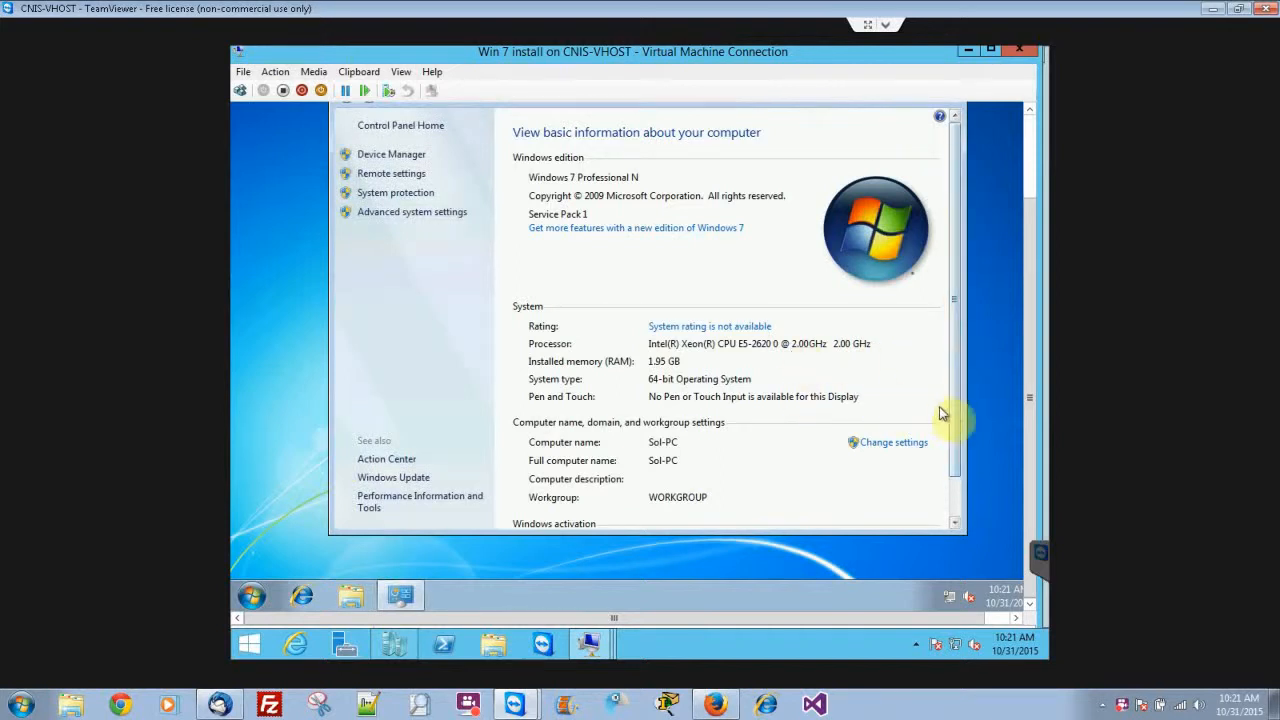
left_click(955, 522)
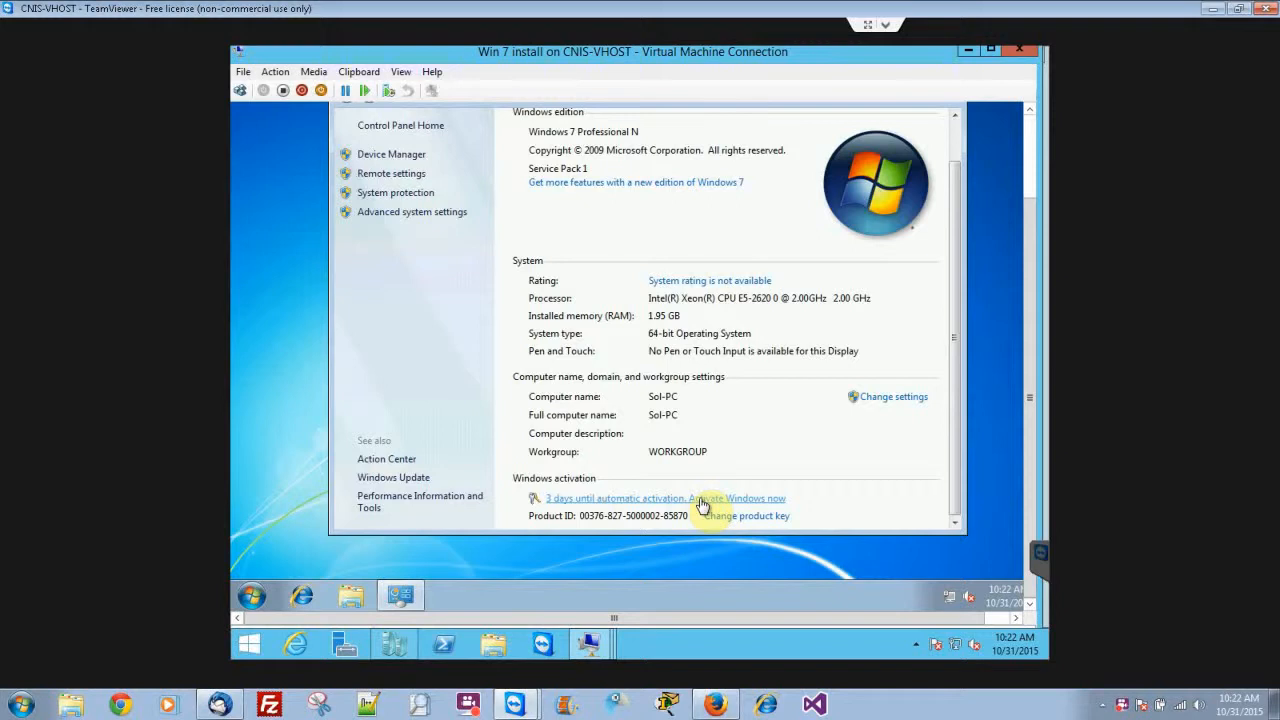
left_click(1030, 158)
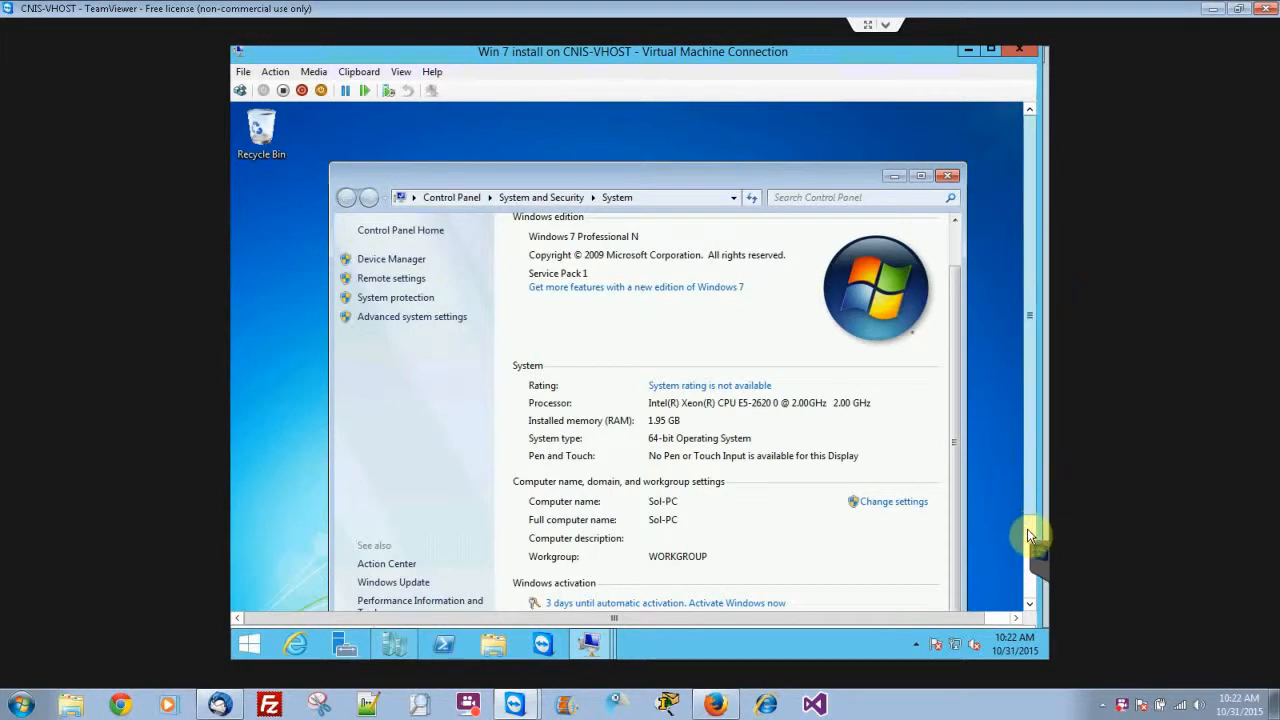
Inspect the unknown devices and the network adapters in Device Manager, and close it.
left_click(1036, 558)
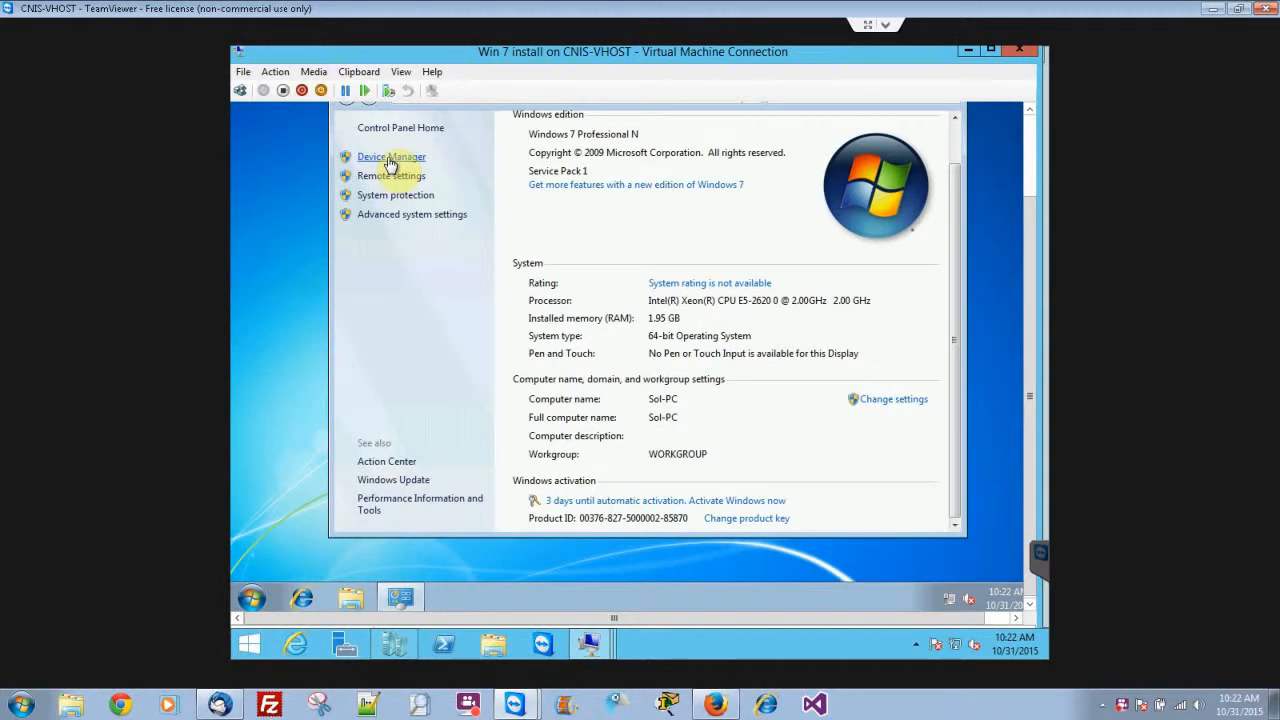
left_click(388, 157)
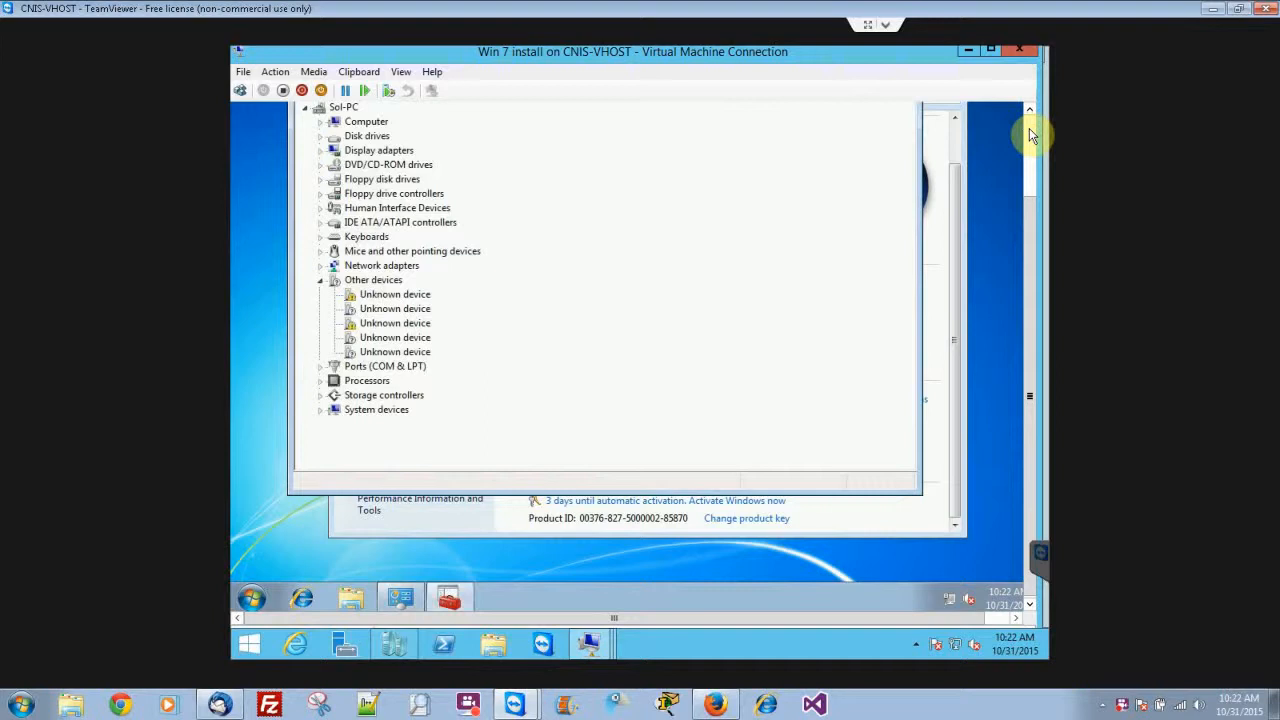
left_click(1029, 128)
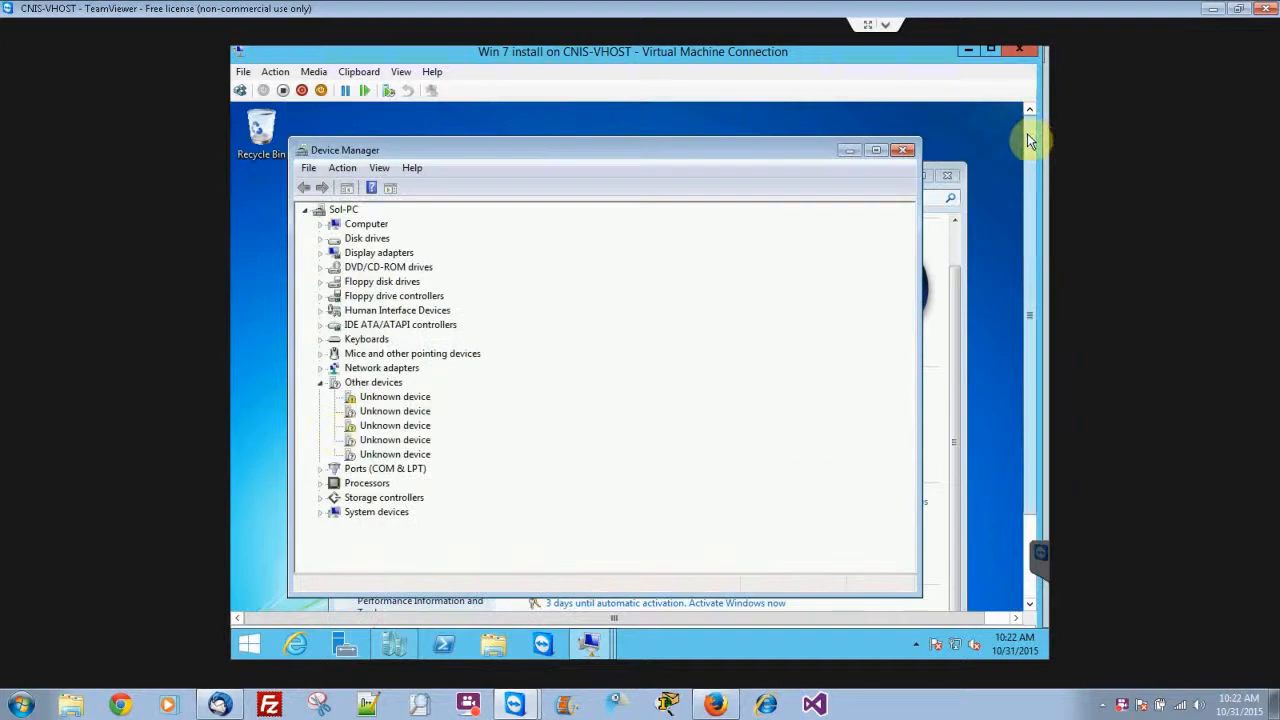
left_click(393, 443)
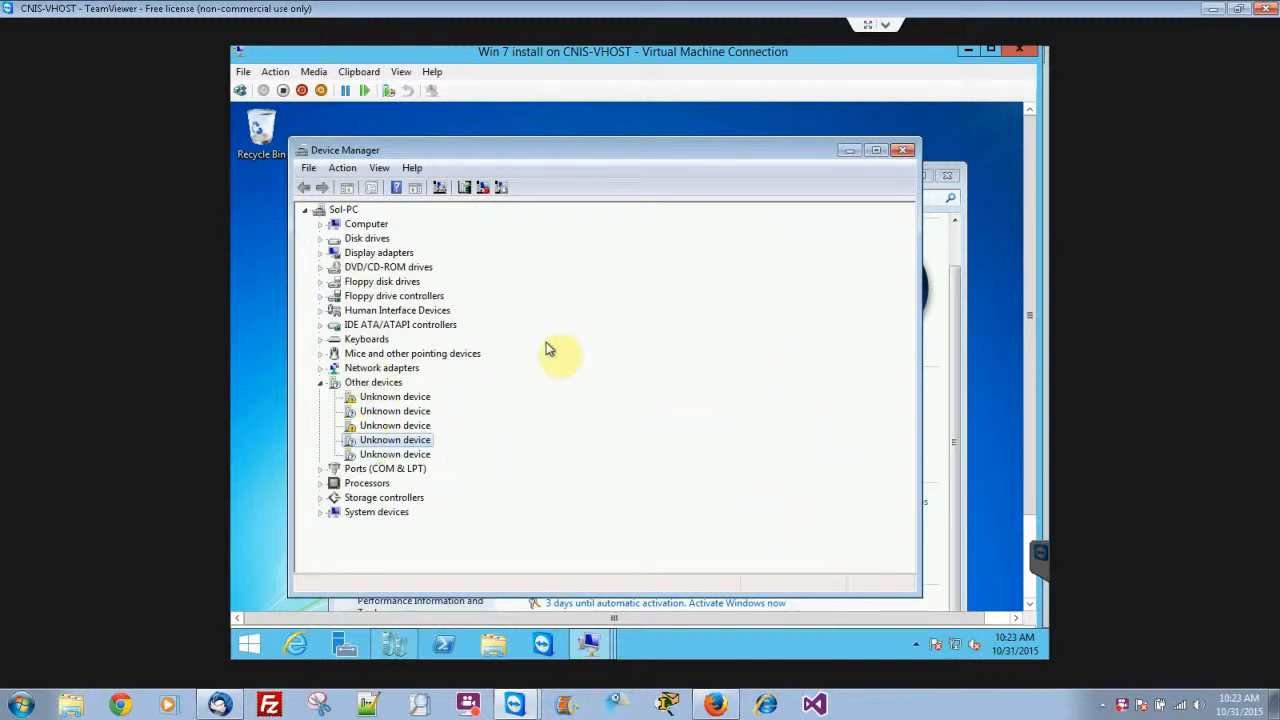
left_click(321, 368)
left_click(321, 369)
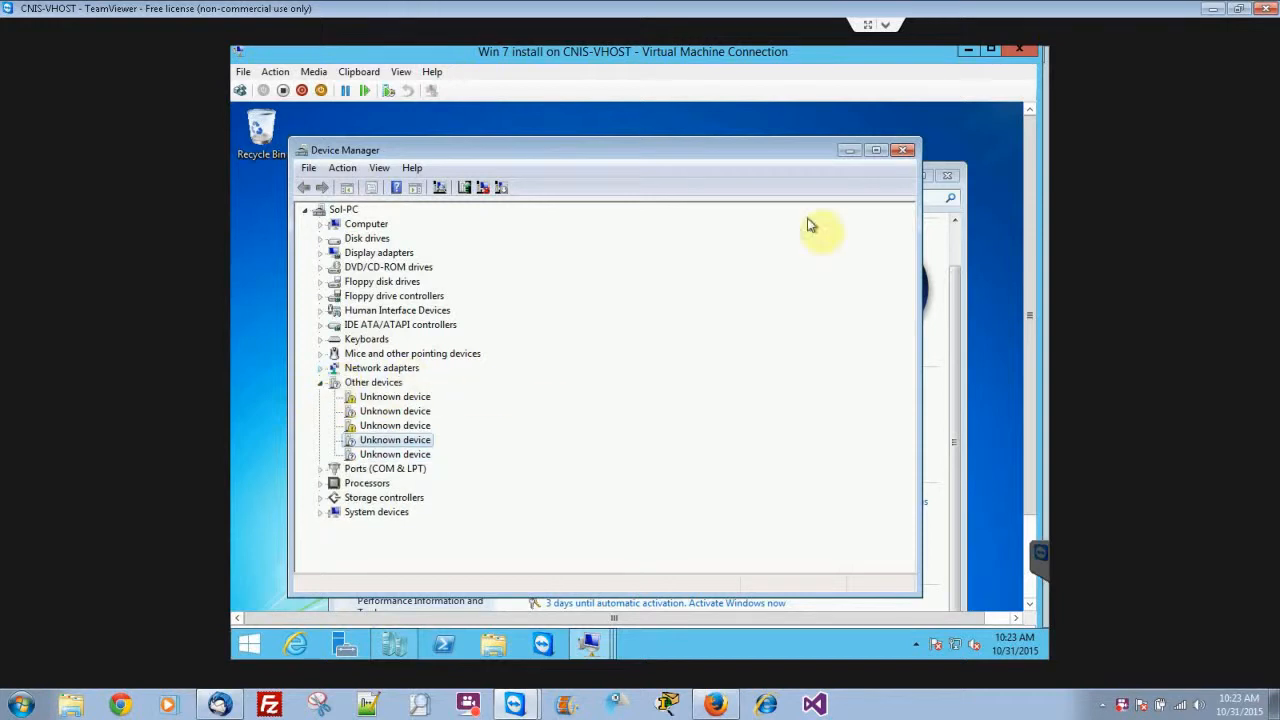
left_click(904, 152)
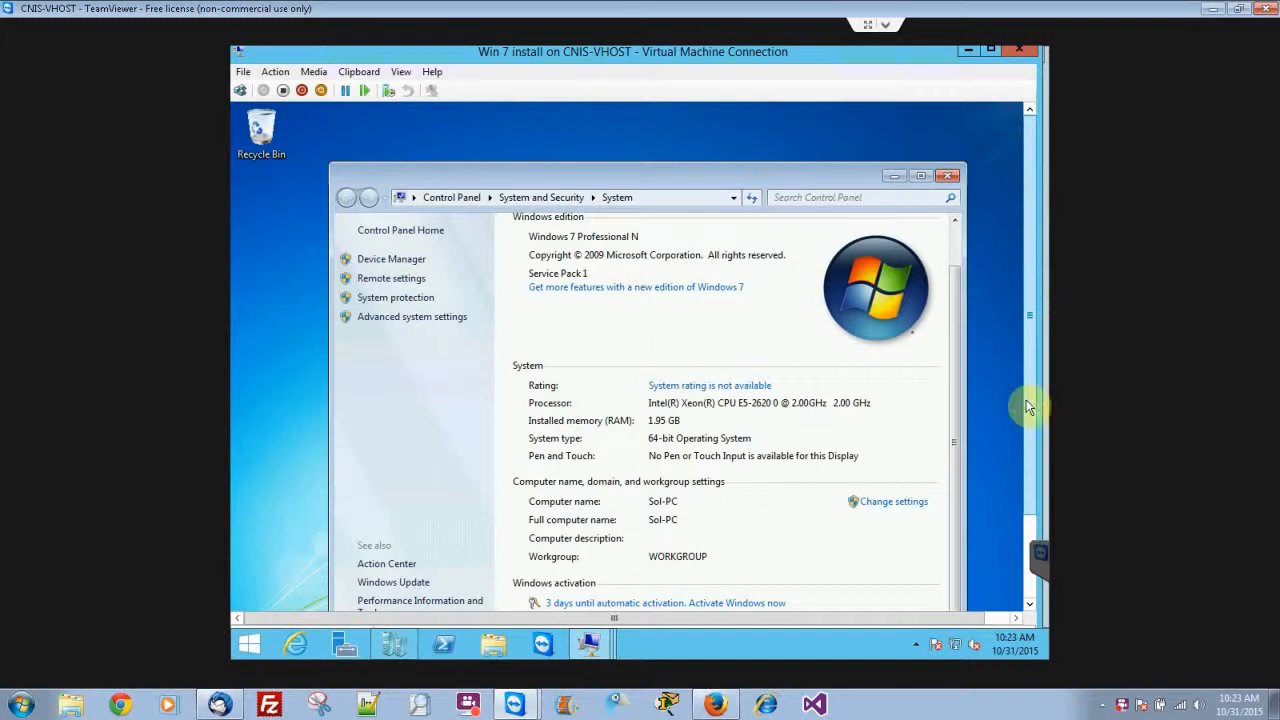
Run msinfo32 in the virtual machine and view the System Summary.
left_click(1030, 588)
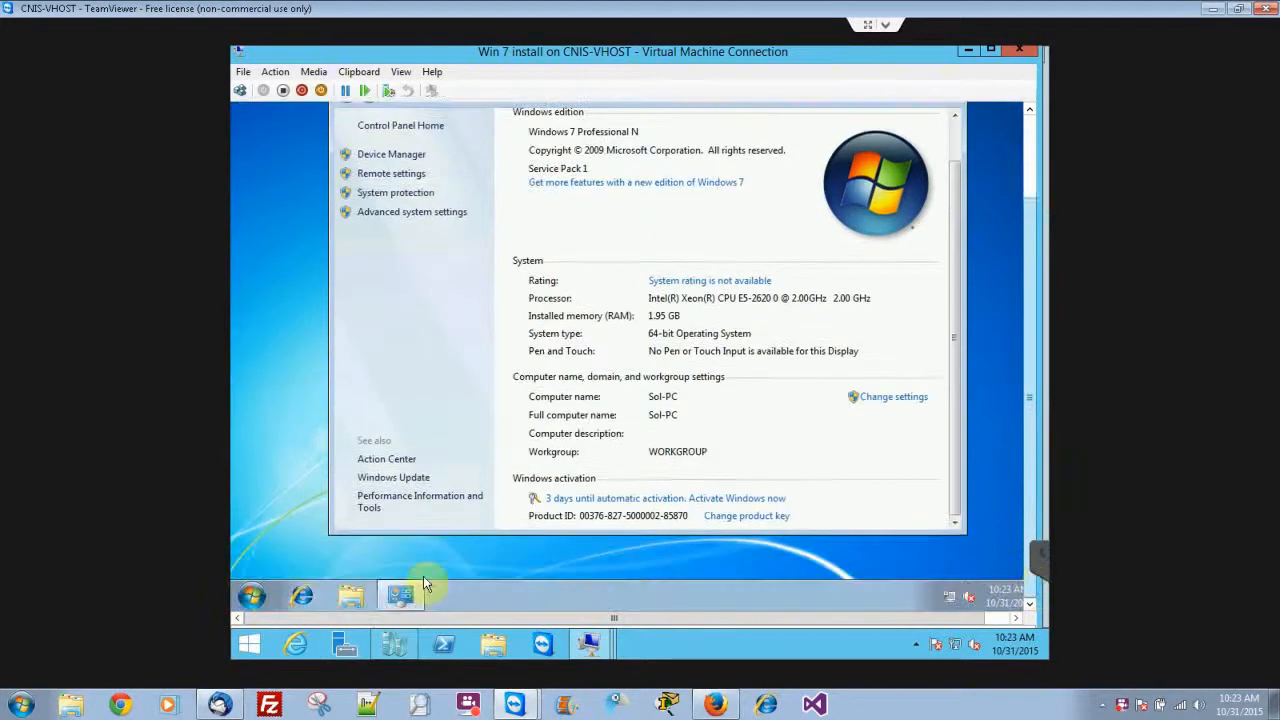
left_click(251, 597)
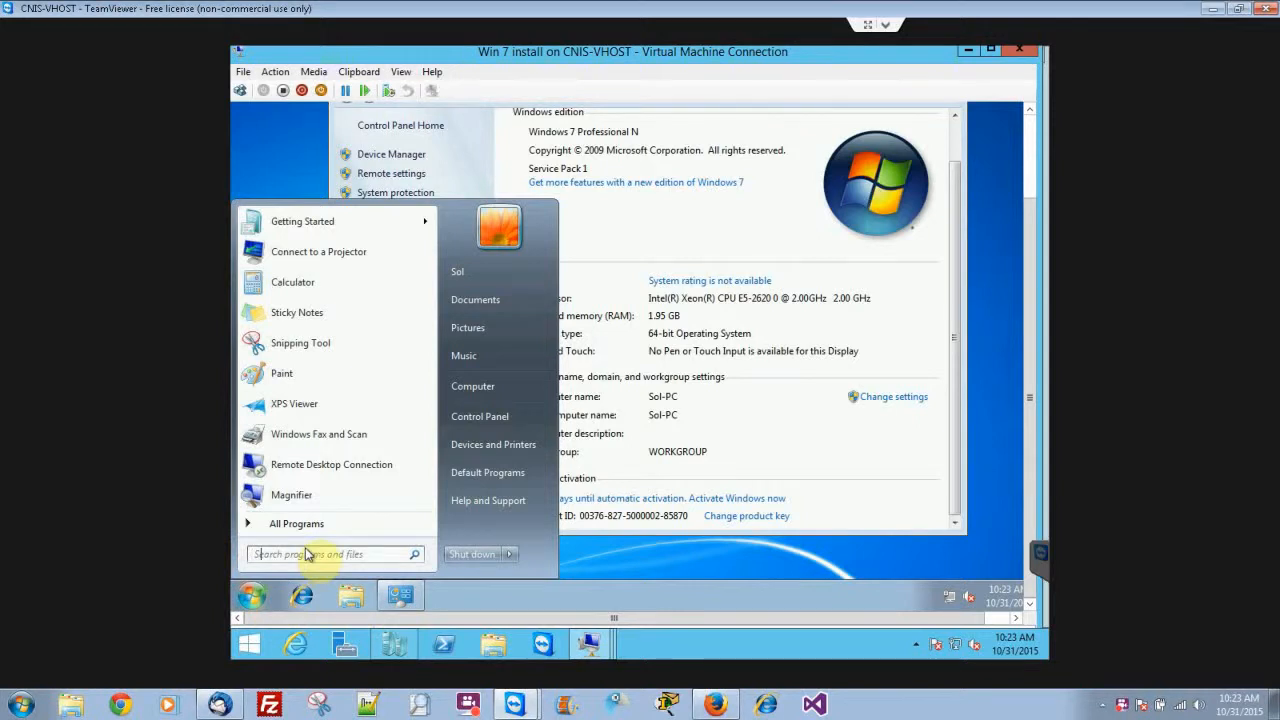
type("msinfo32")
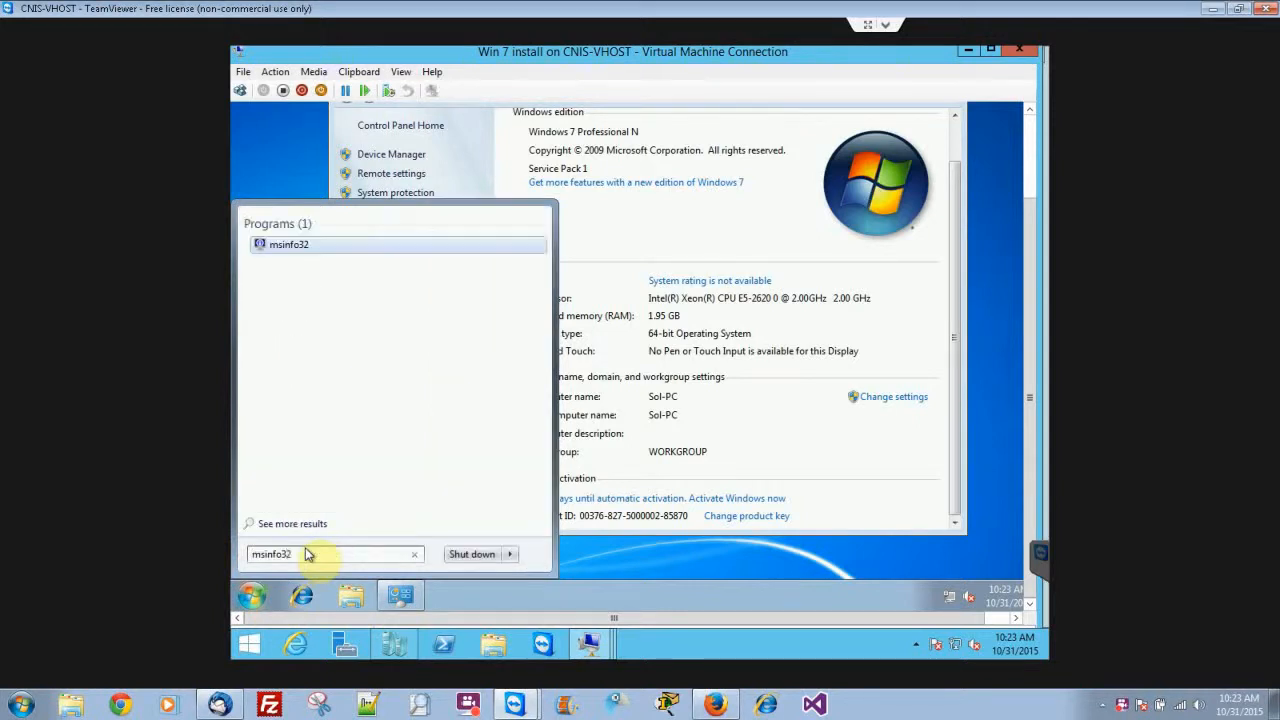
key("Return")
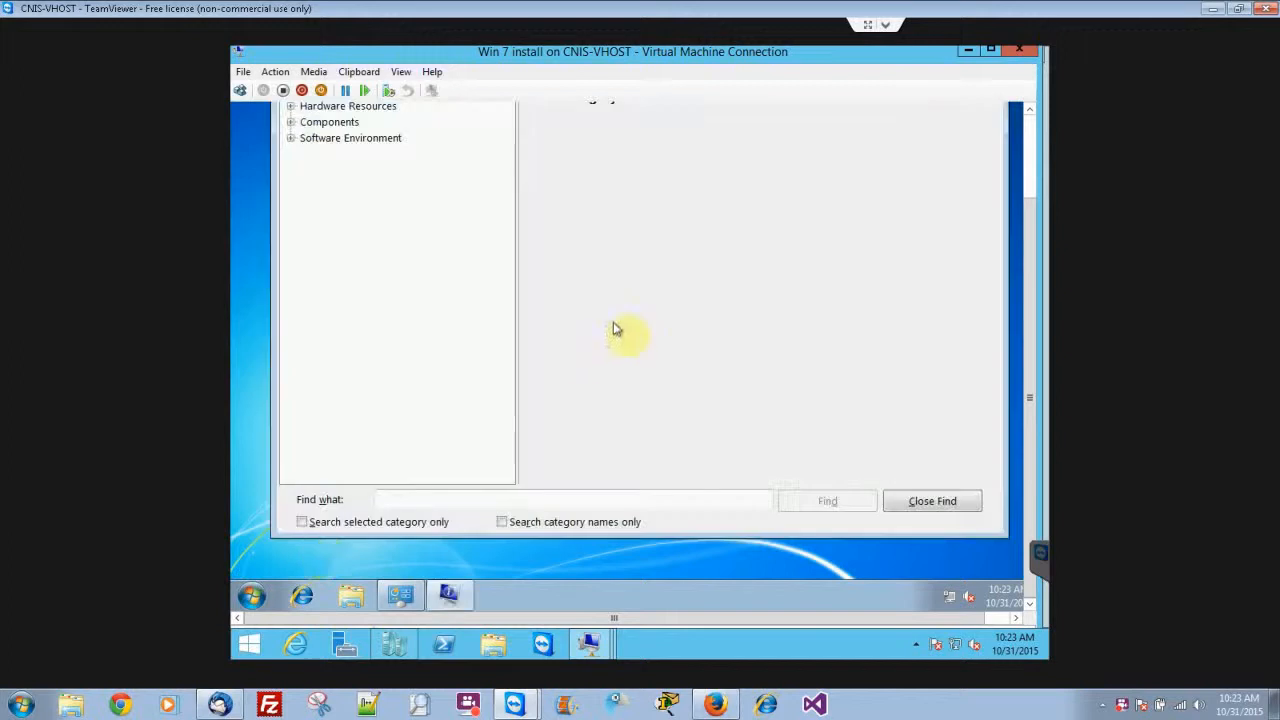
scroll(1027, 142, "up", 2)
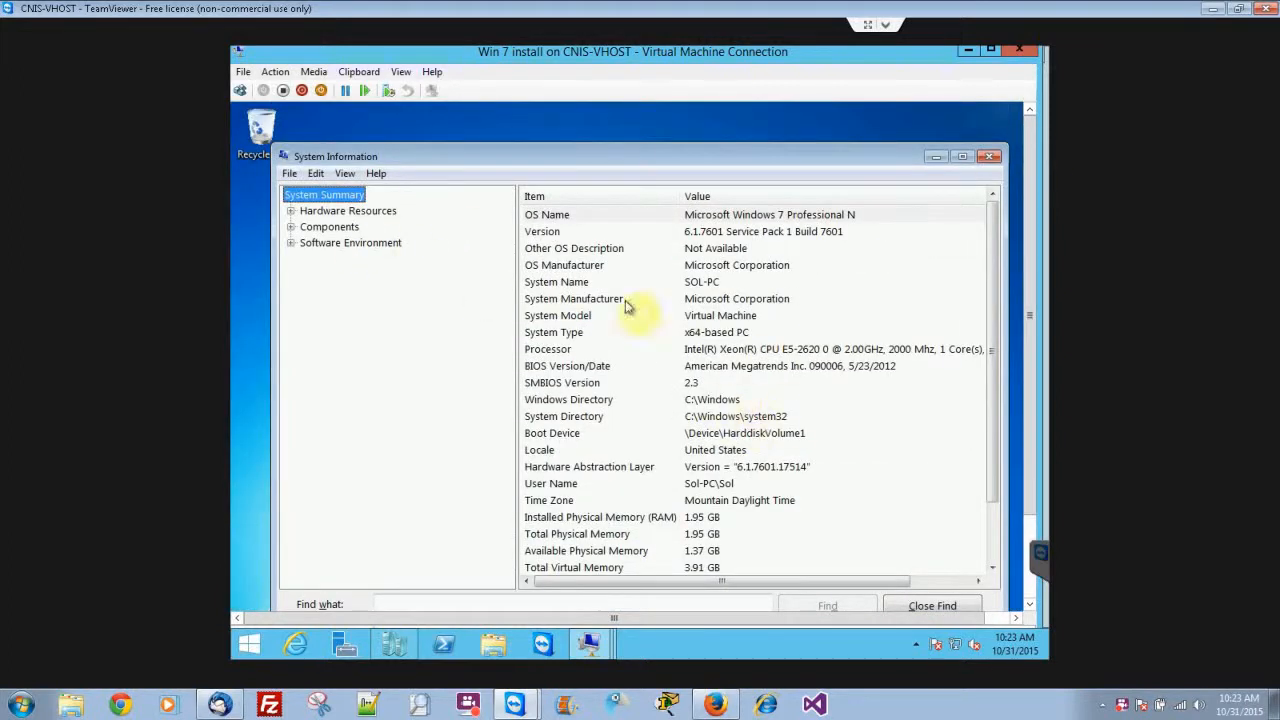
Expand the Hardware Resources, Components and Software Environment categories to review them, and close System Information.
left_click(290, 211)
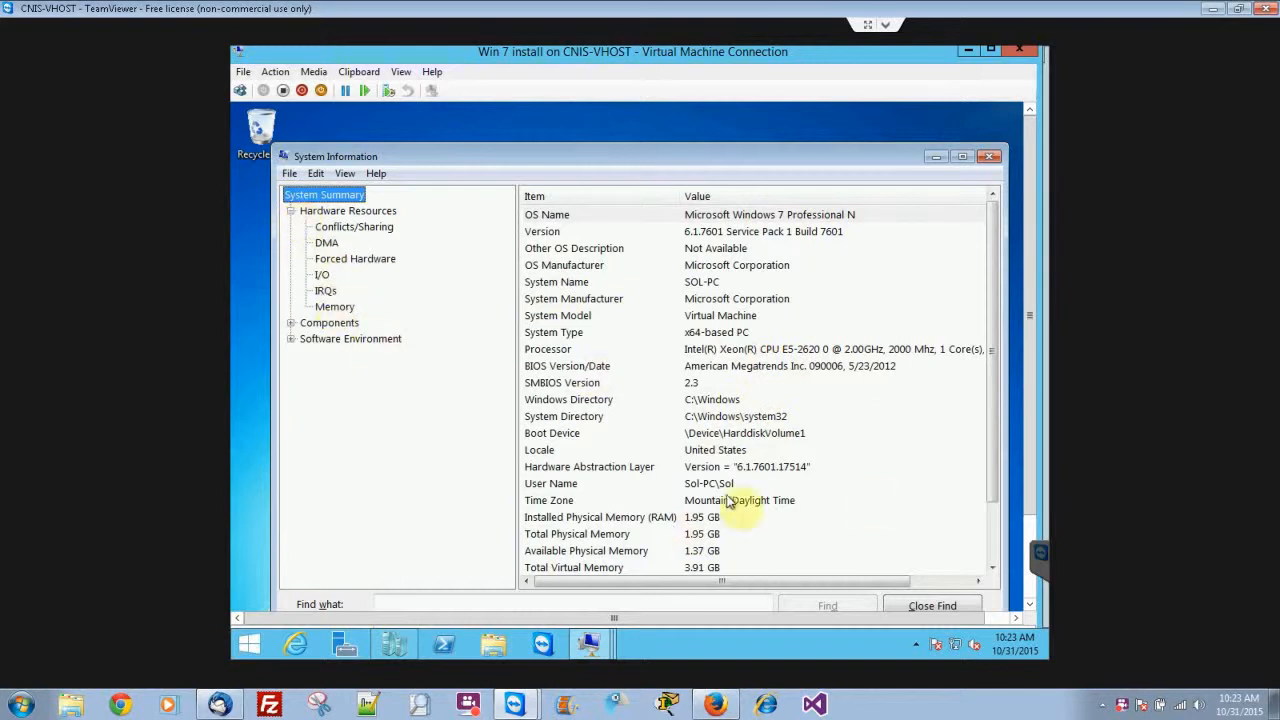
left_click(291, 323)
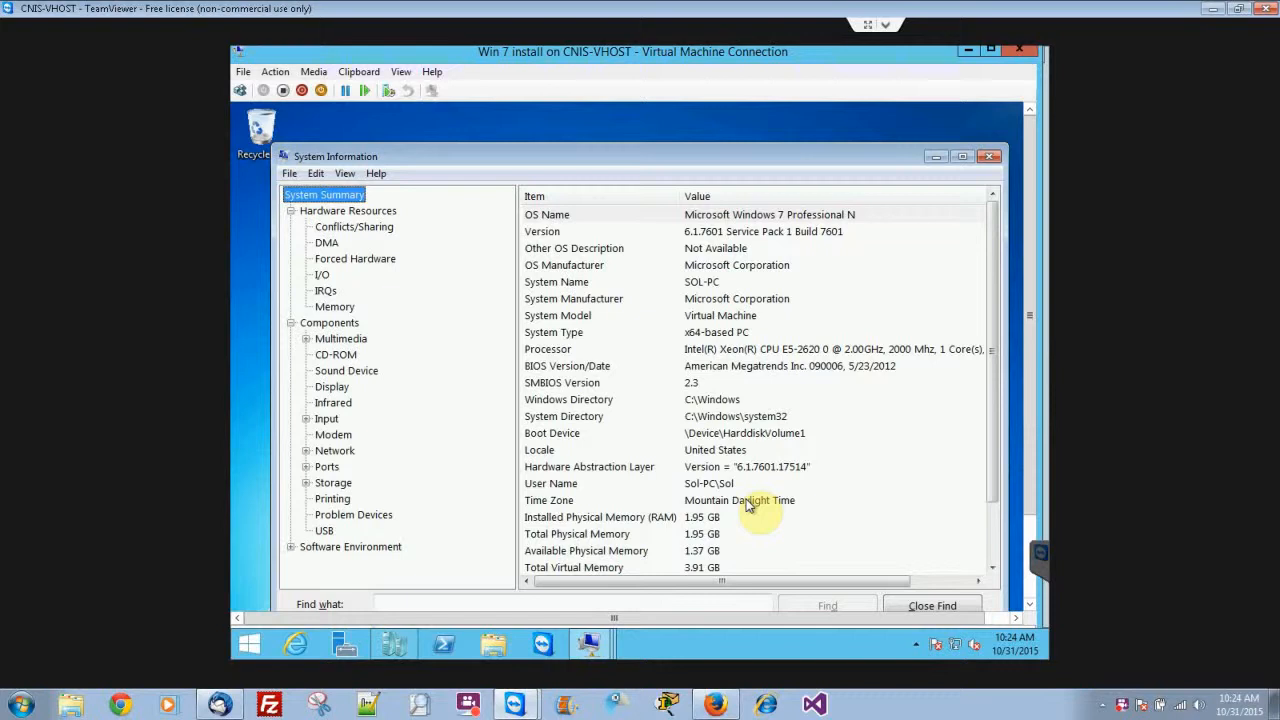
left_click(291, 547)
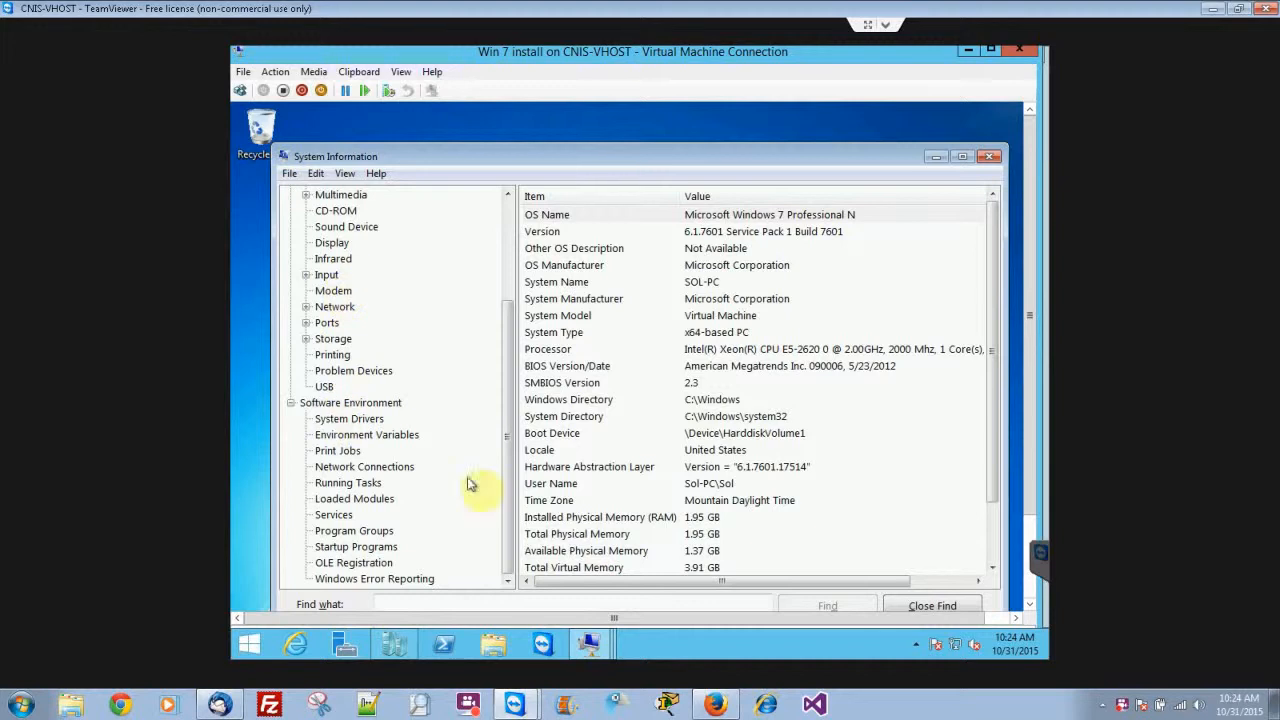
left_click(988, 157)
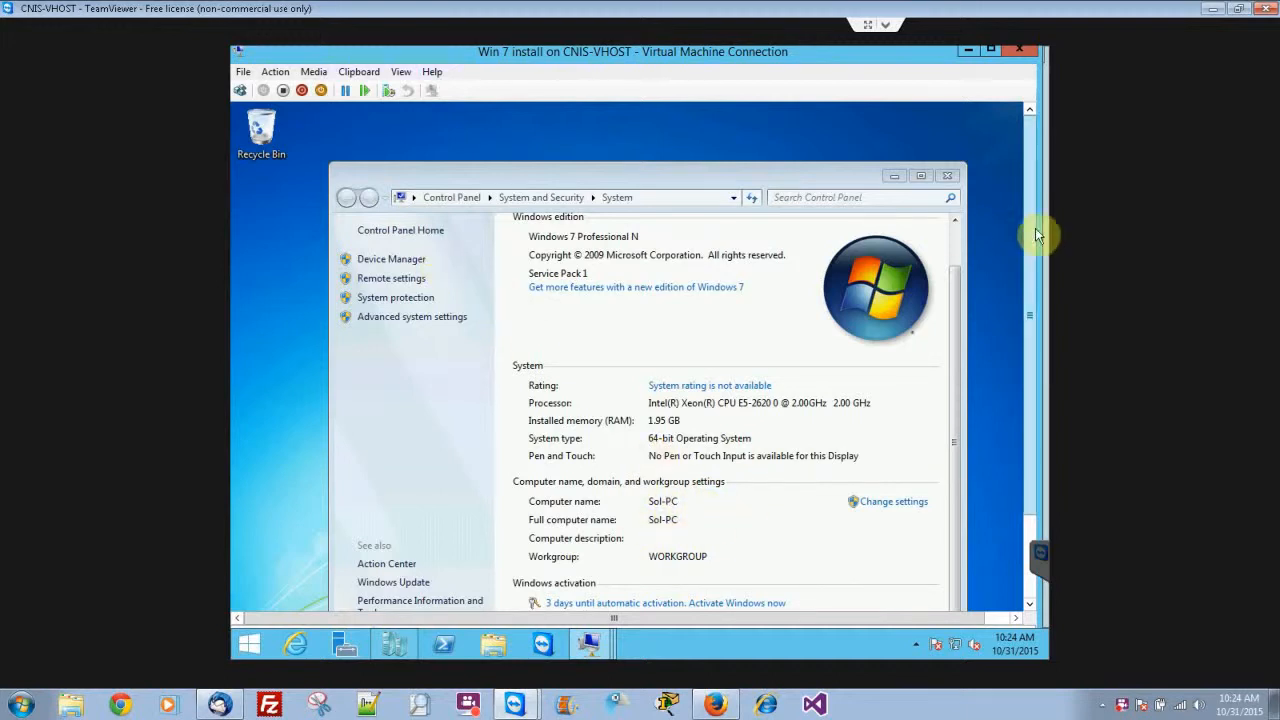
Open the Network and Sharing Center from the virtual machine's Control Panel and go to the adapter settings.
left_click_drag(1031, 230, 1031, 262)
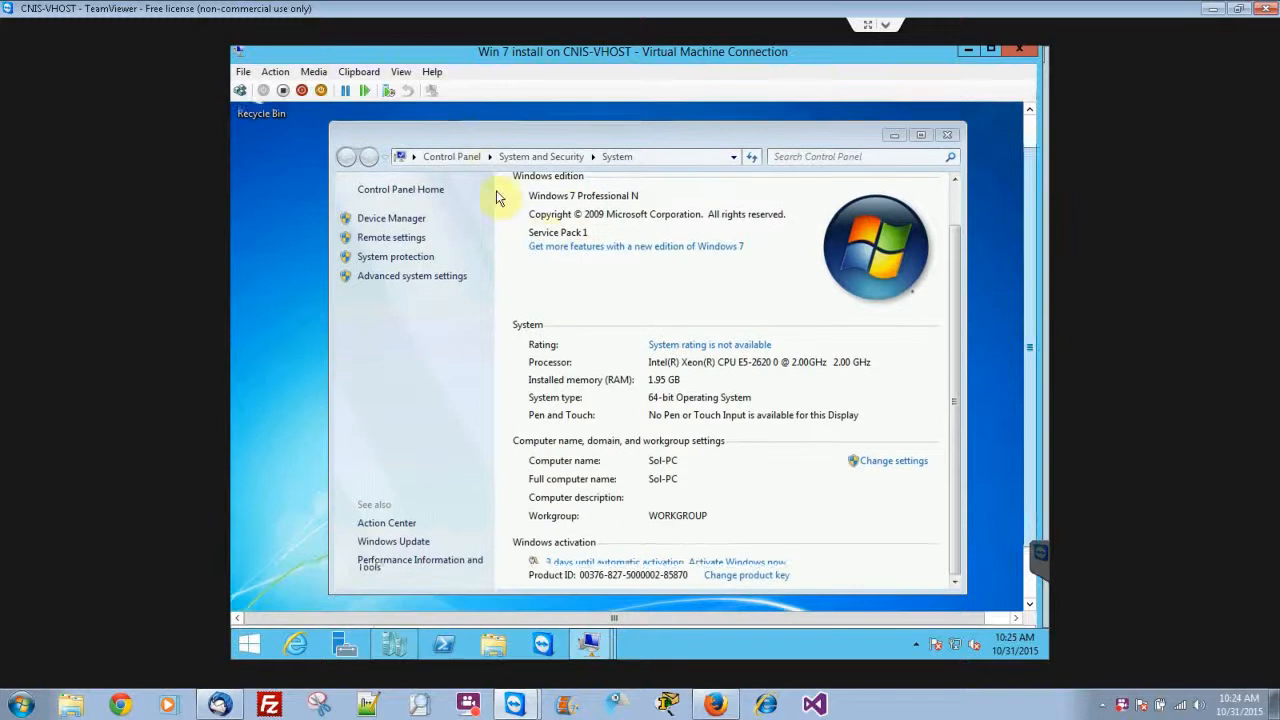
left_click(464, 154)
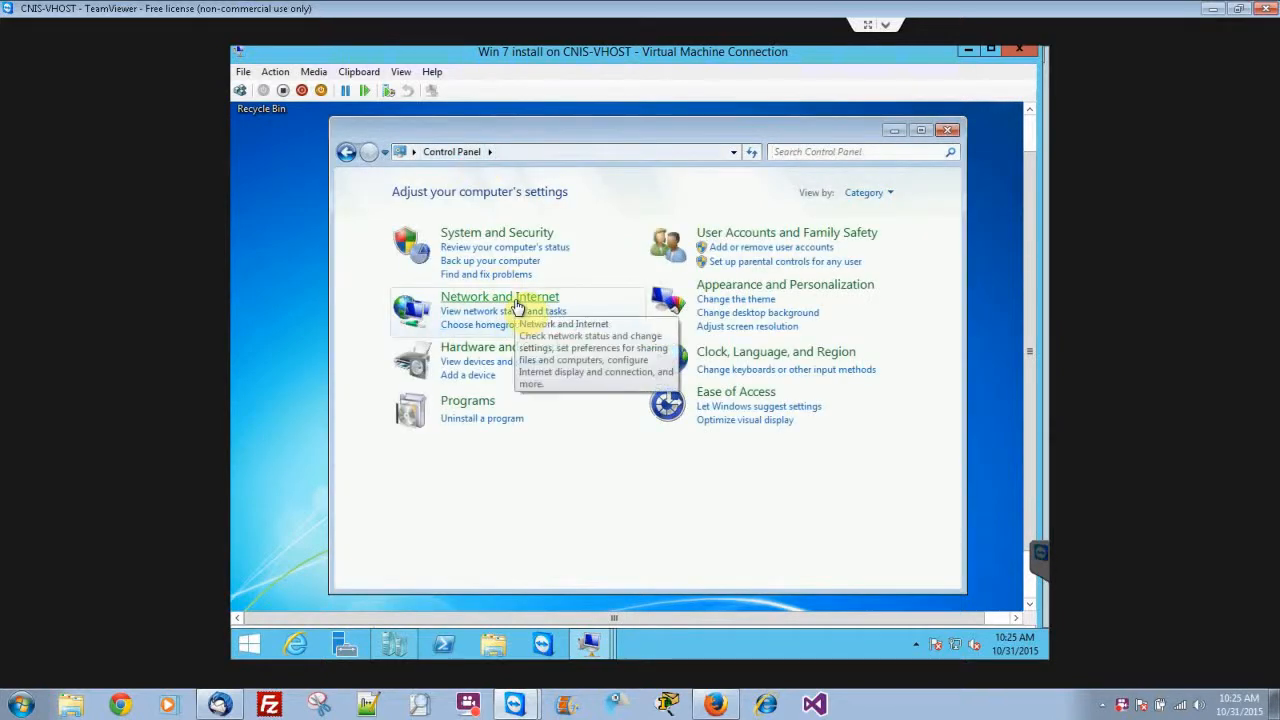
left_click(521, 301)
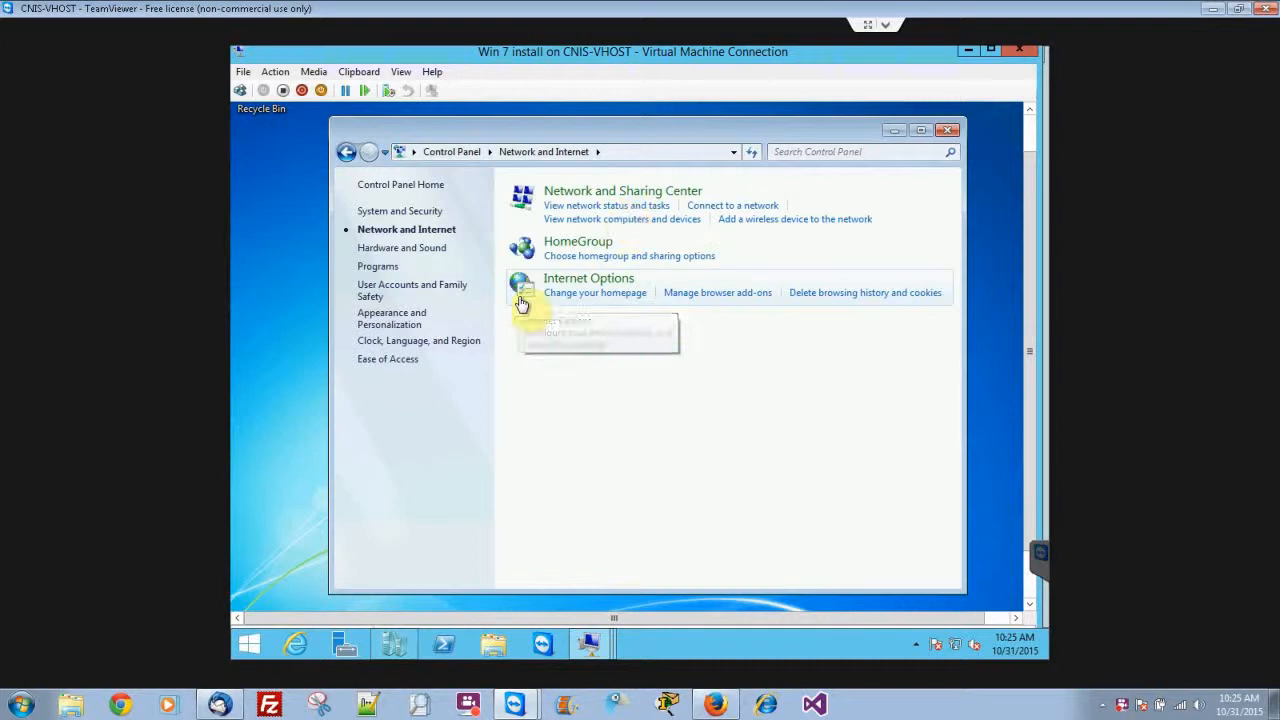
left_click(636, 197)
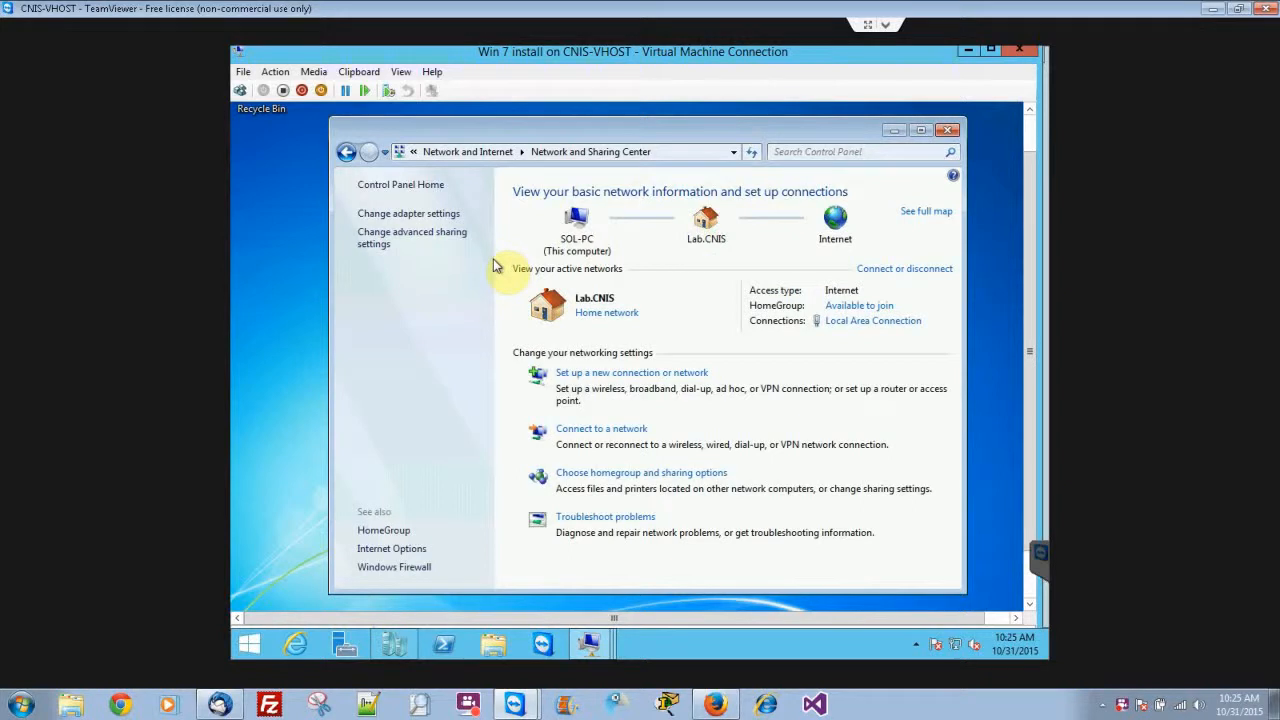
left_click(428, 215)
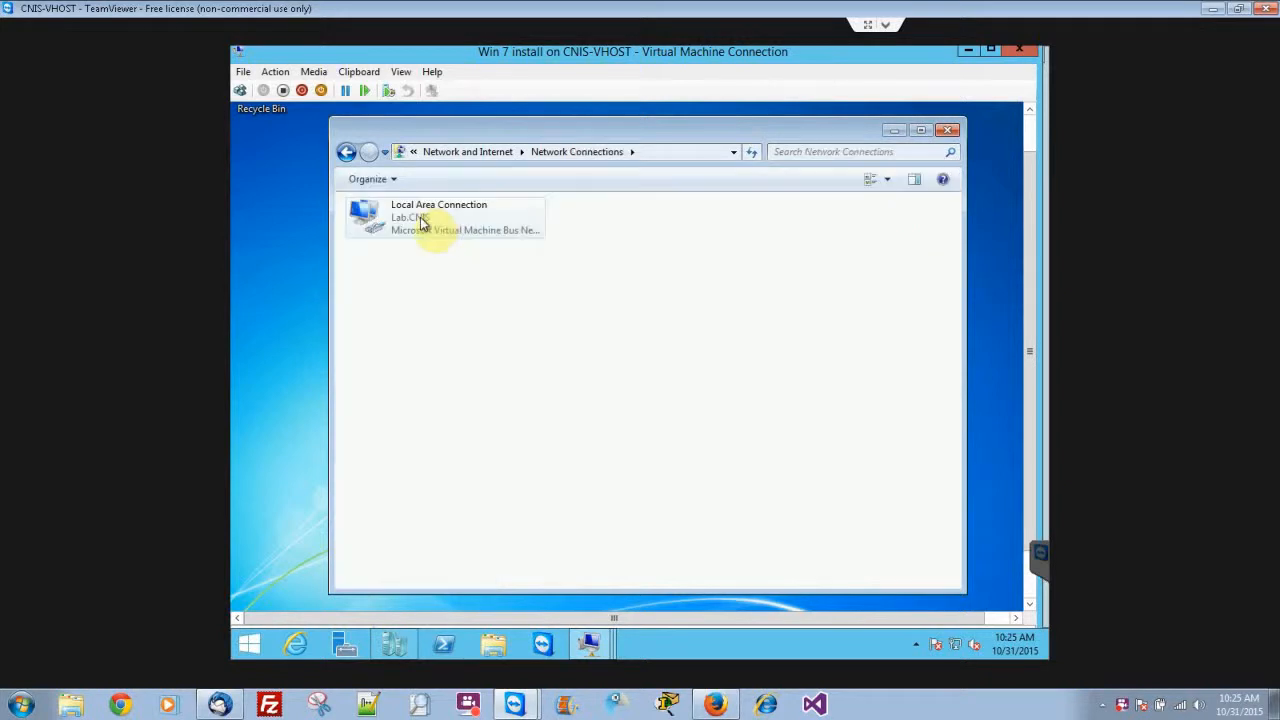
Inspect the TCP/IPv4 properties of Local Area Connection, including the manual IP address option, and cancel both dialogs.
left_click(421, 222)
right_click(421, 222)
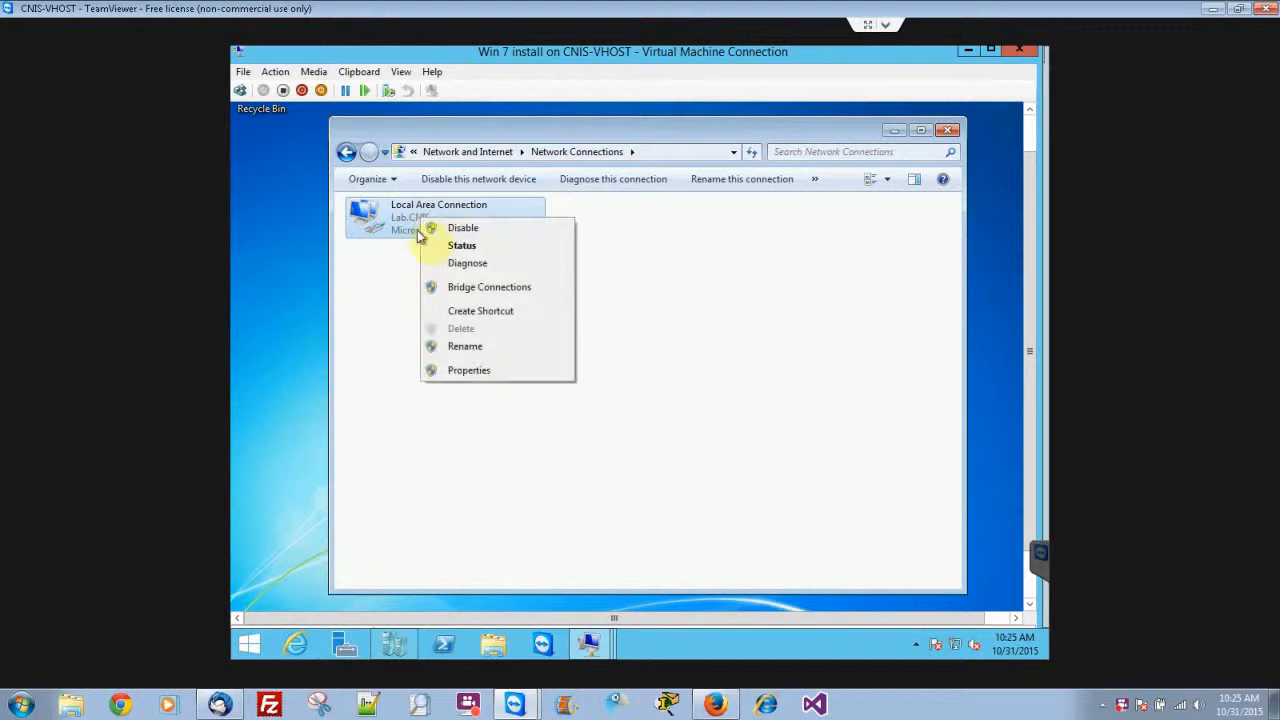
left_click(469, 371)
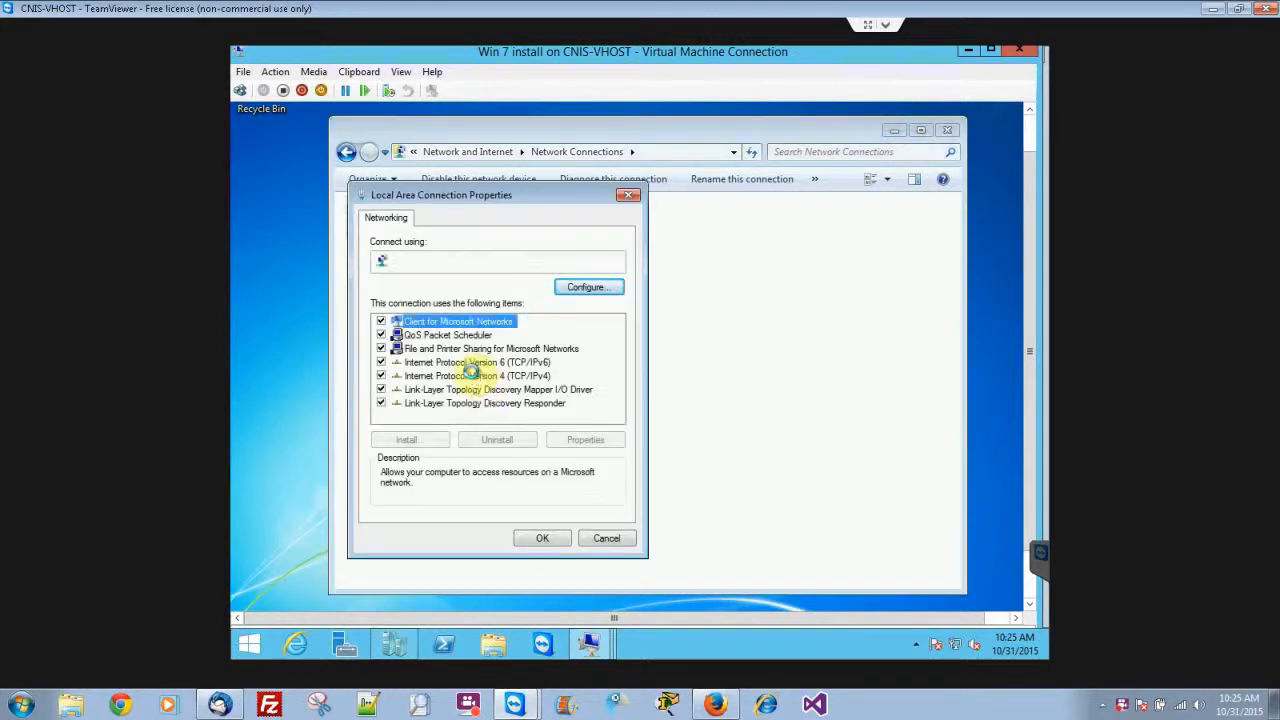
left_click(480, 376)
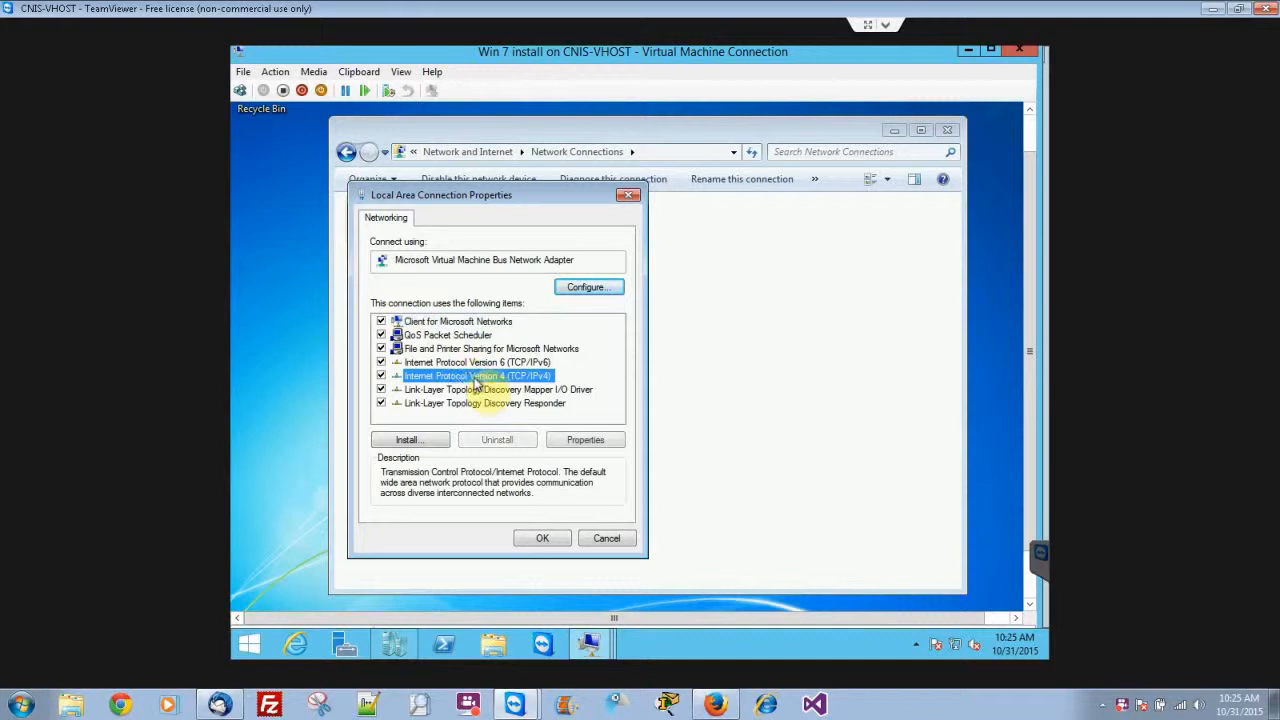
left_click(582, 440)
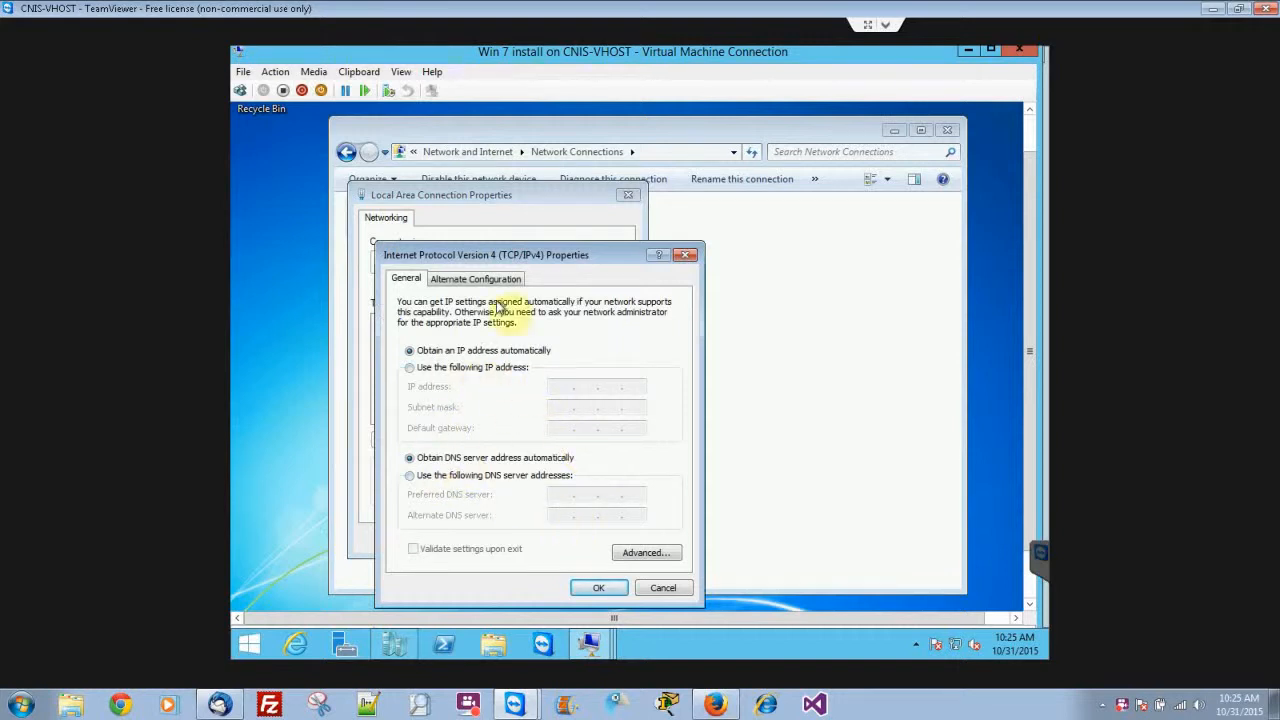
left_click(475, 370)
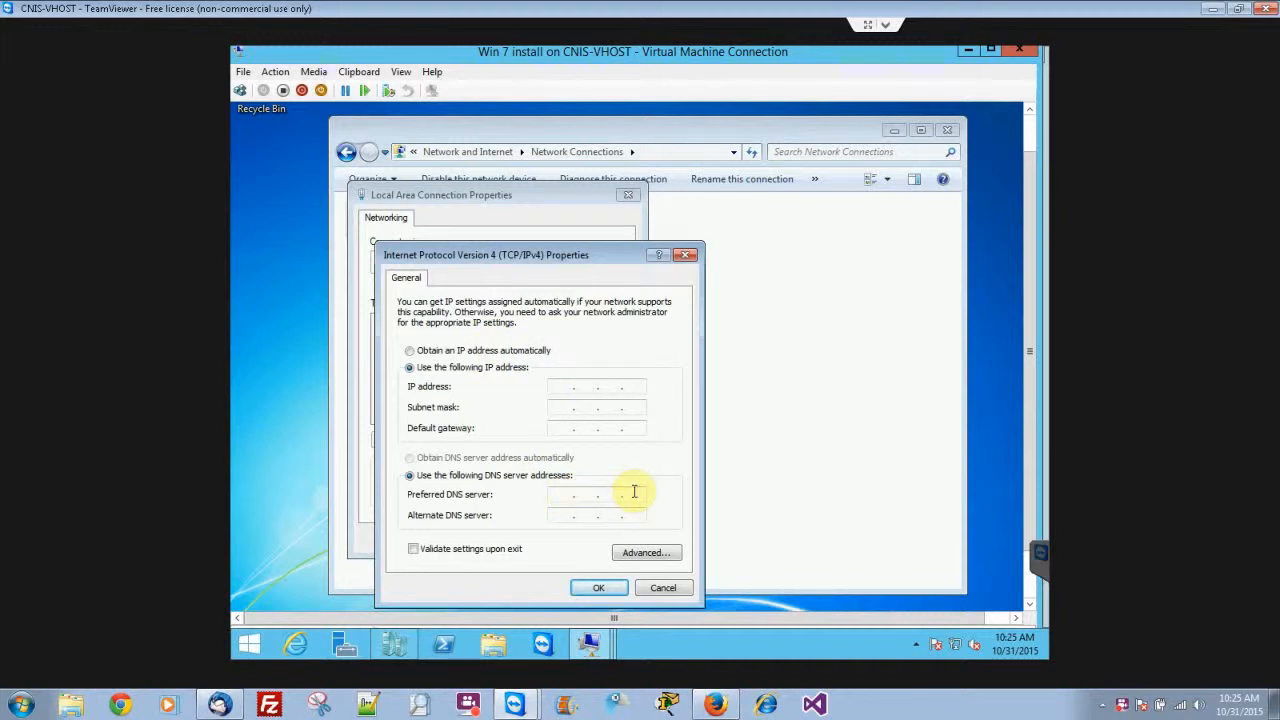
left_click(665, 589)
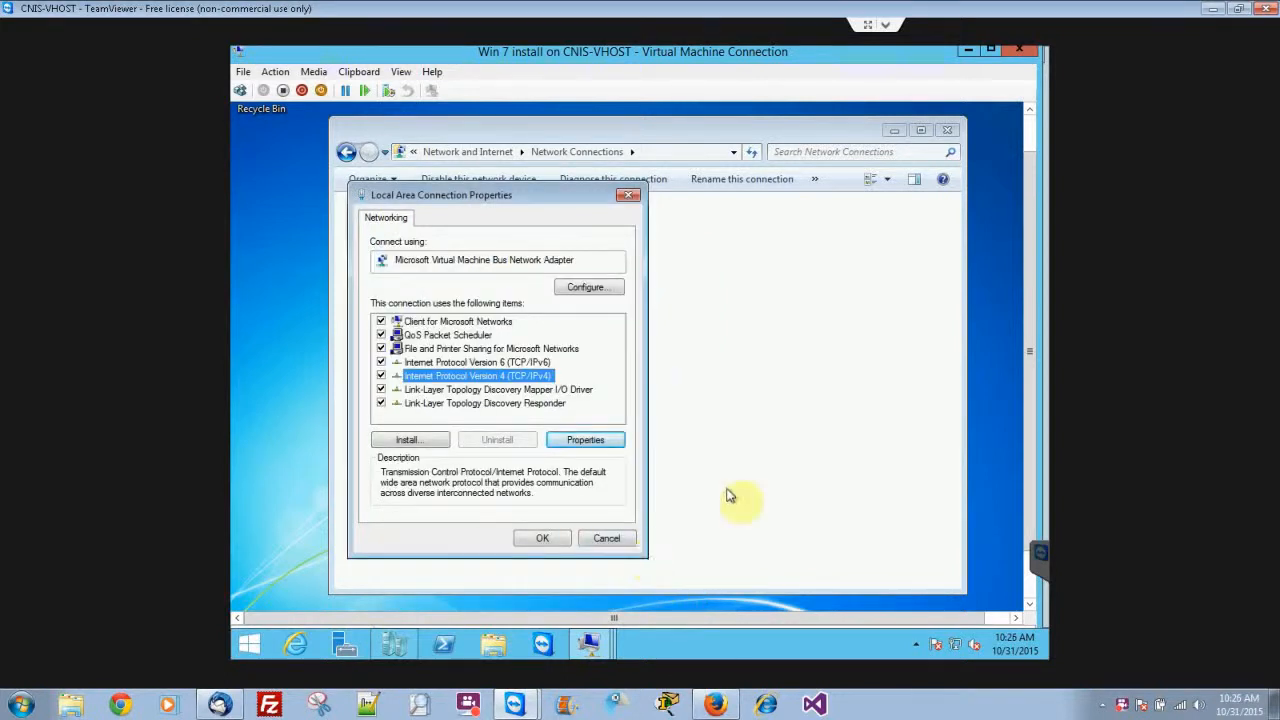
left_click(628, 538)
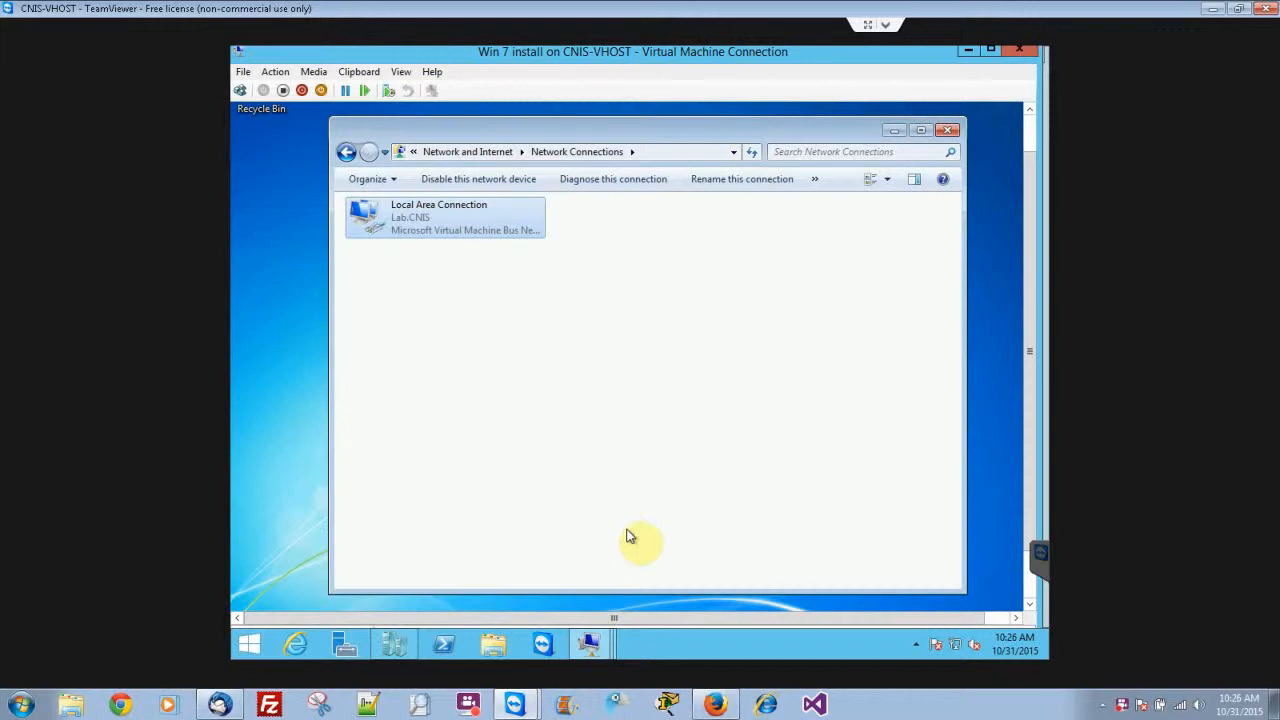
Return to the Network and Sharing Center and review the basic network information.
left_click(505, 330)
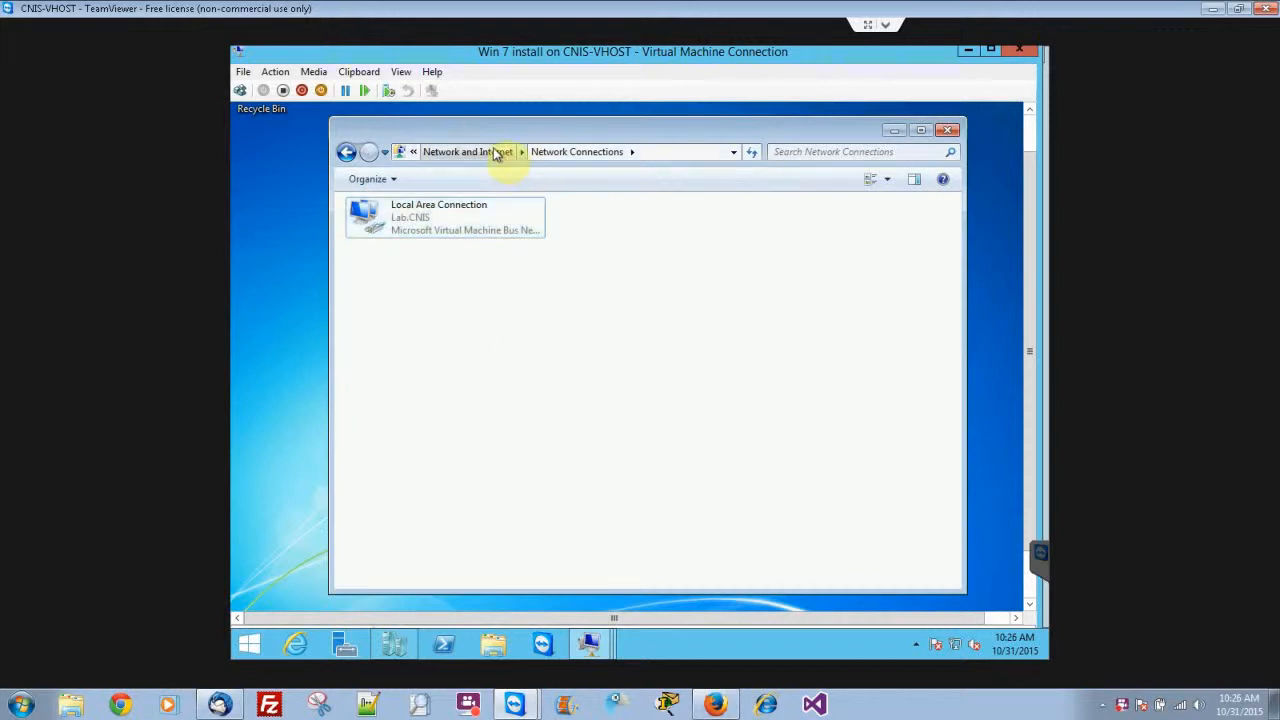
left_click(497, 154)
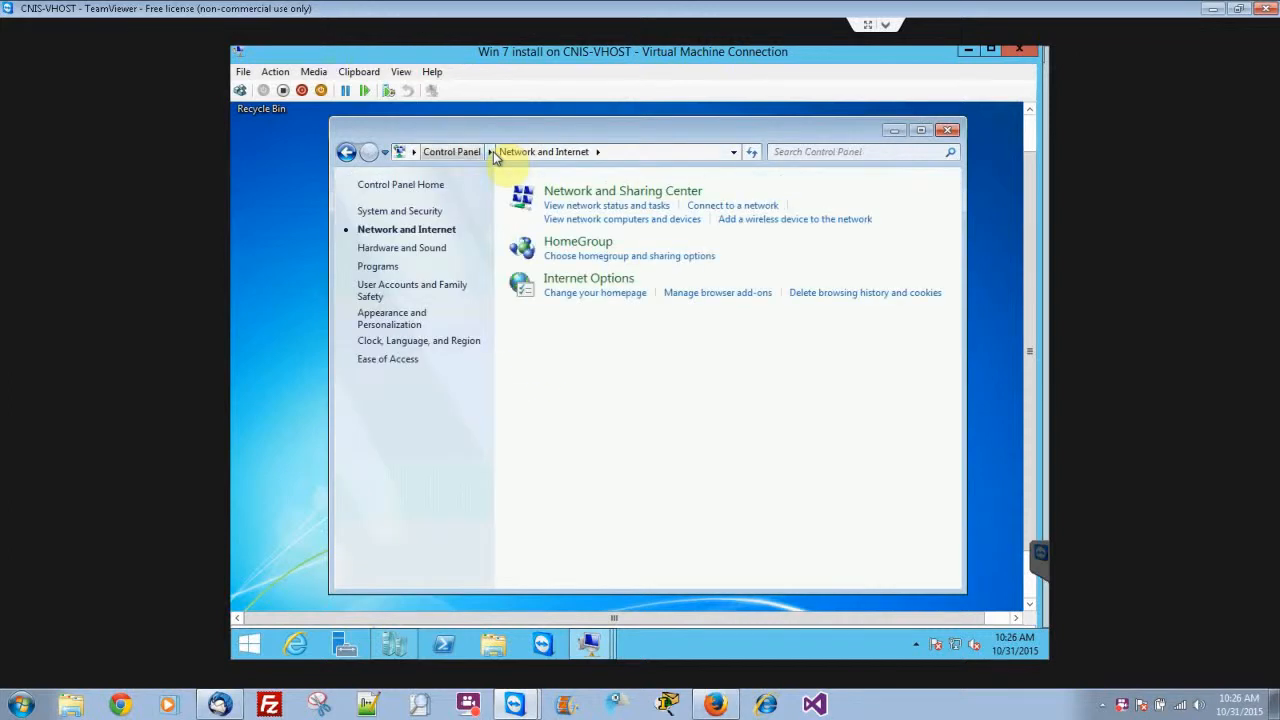
left_click(628, 198)
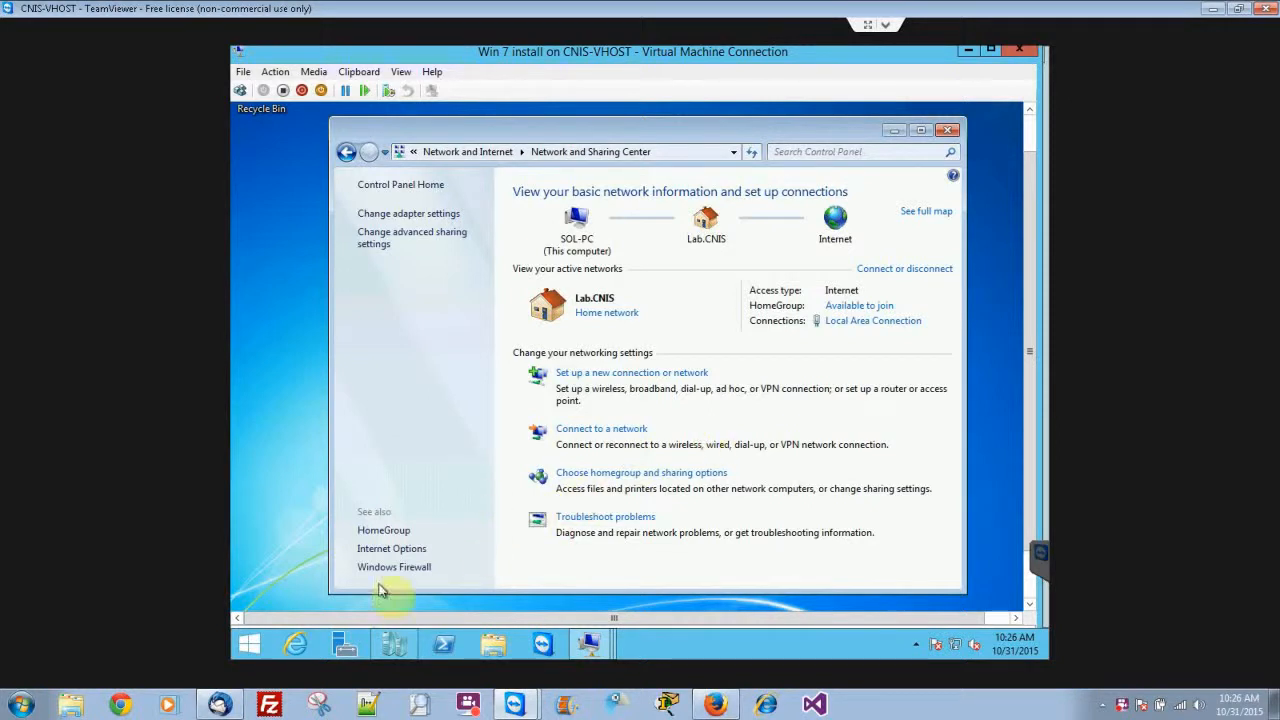
Open the Computer properties from Windows Explorer and review the system details down to the Windows activation section.
left_click_drag(1029, 443, 1034, 563)
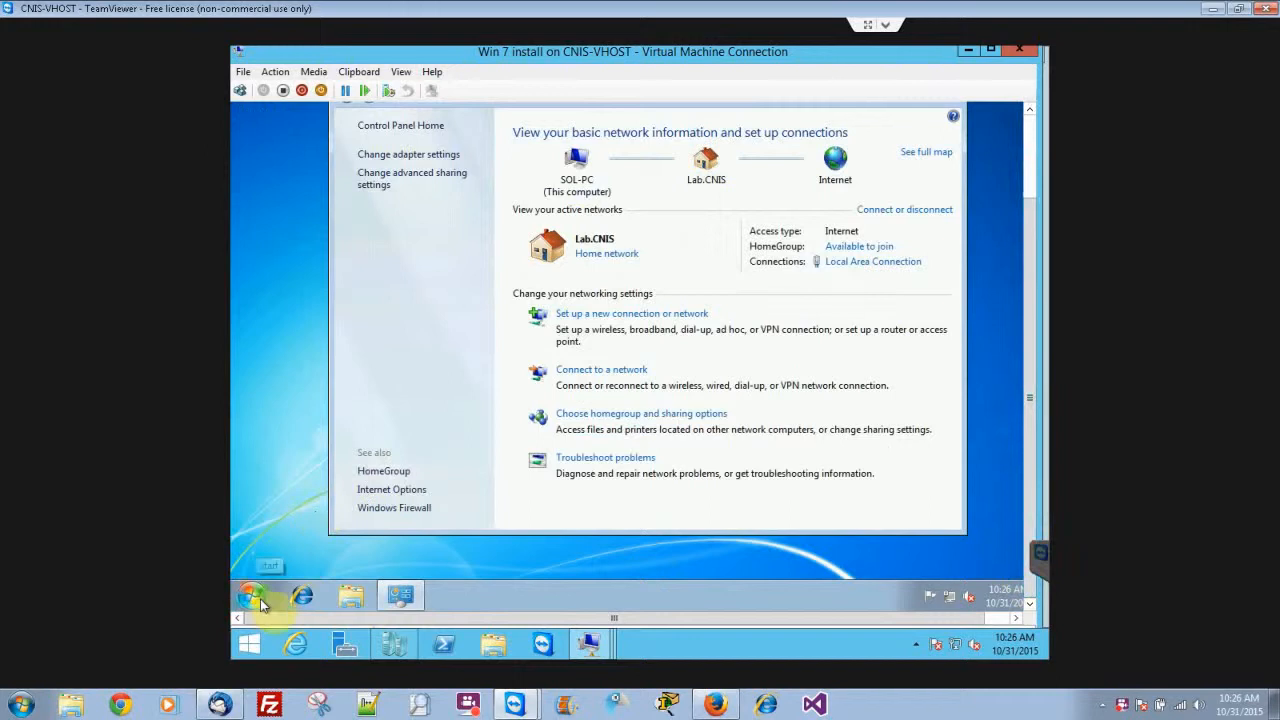
left_click(358, 603)
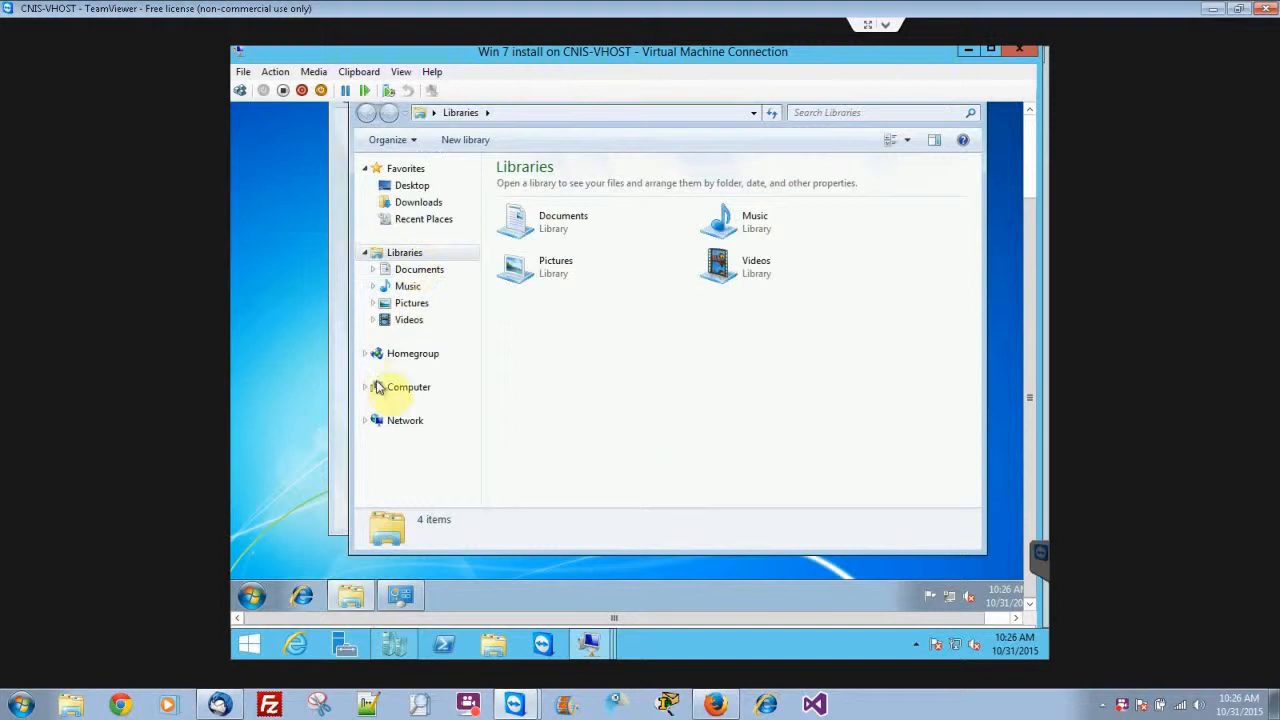
left_click(393, 392)
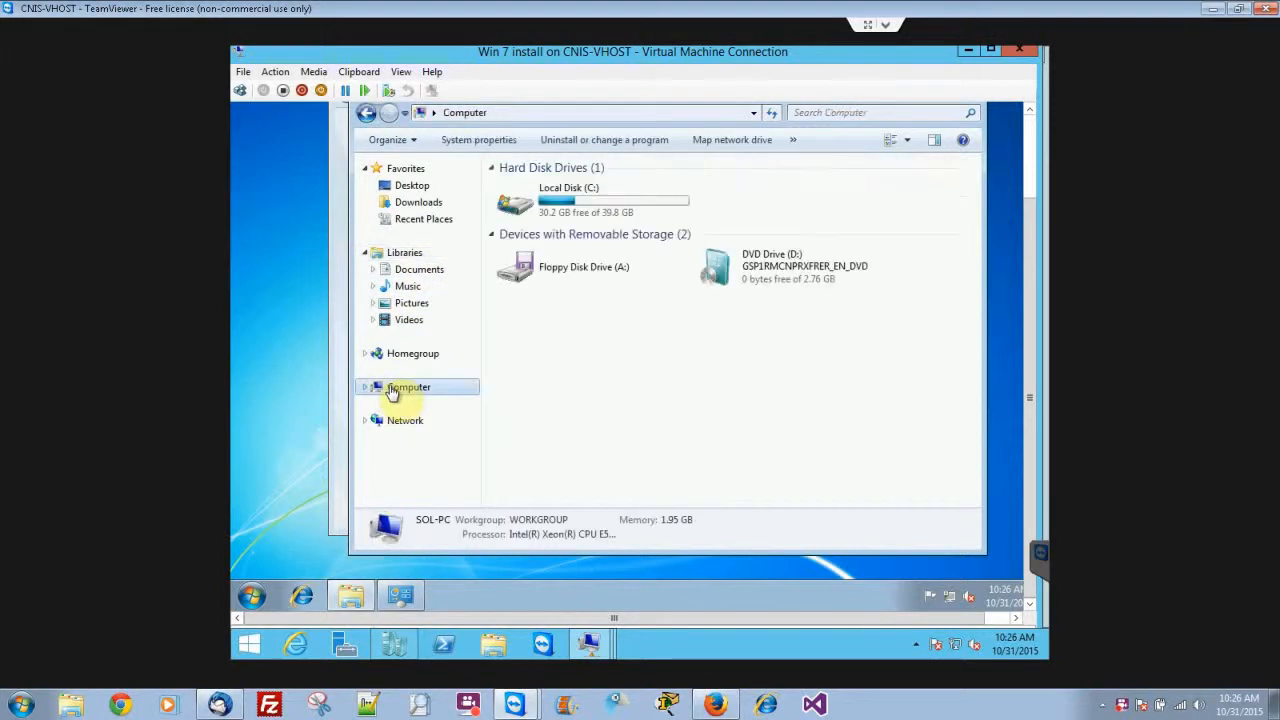
right_click(391, 392)
left_click(435, 374)
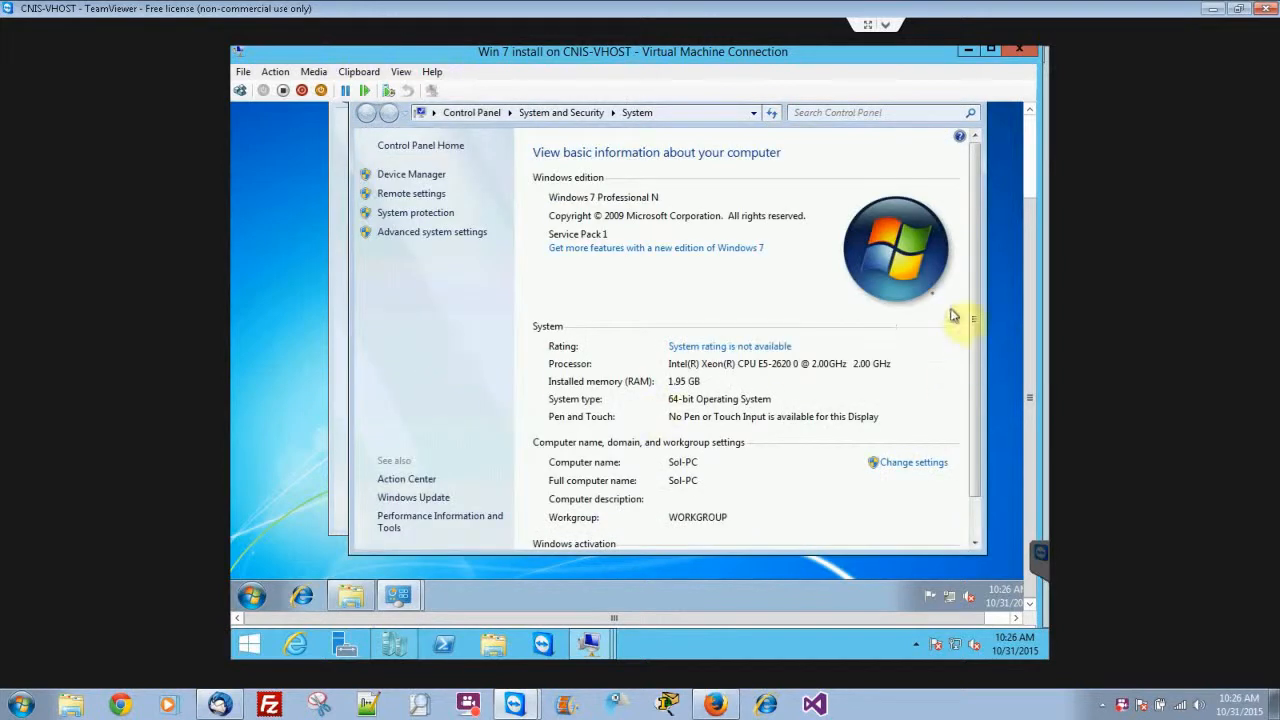
scroll(980, 365, "down", 1)
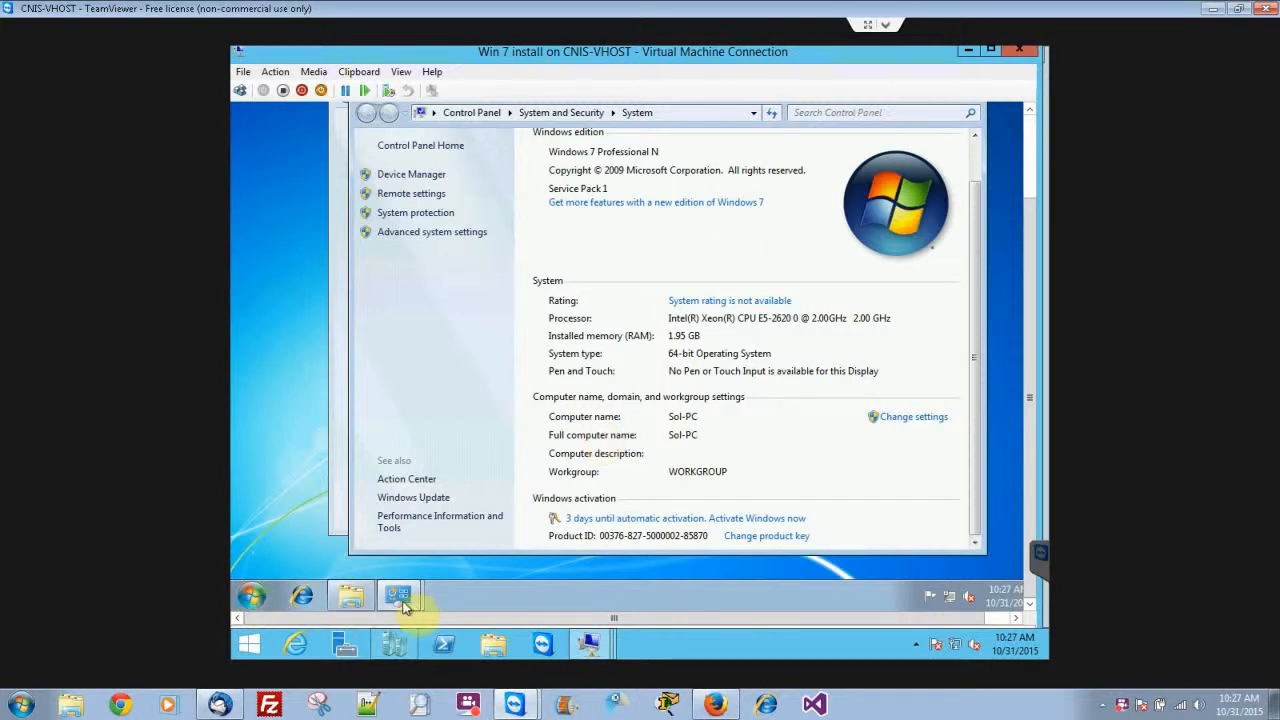
Set the location of the Lab.CNIS network to Public network in the network settings and close the location dialog.
left_click(250, 600)
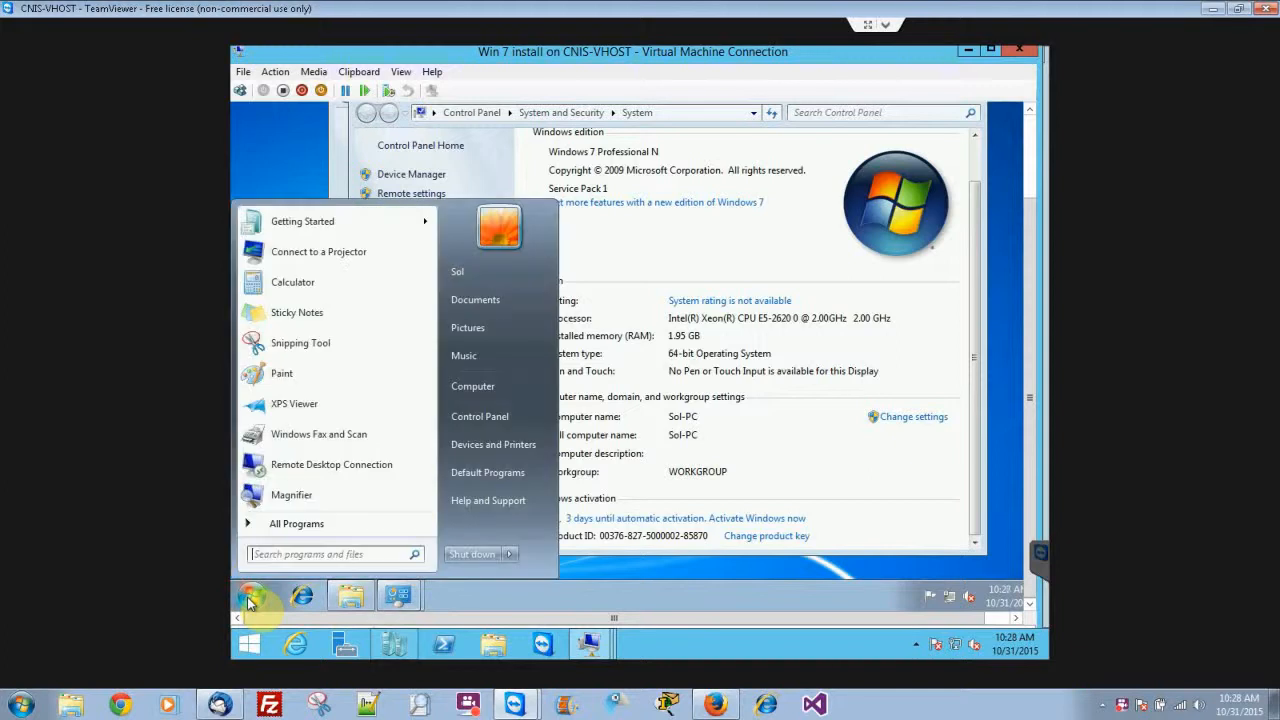
left_click(490, 428)
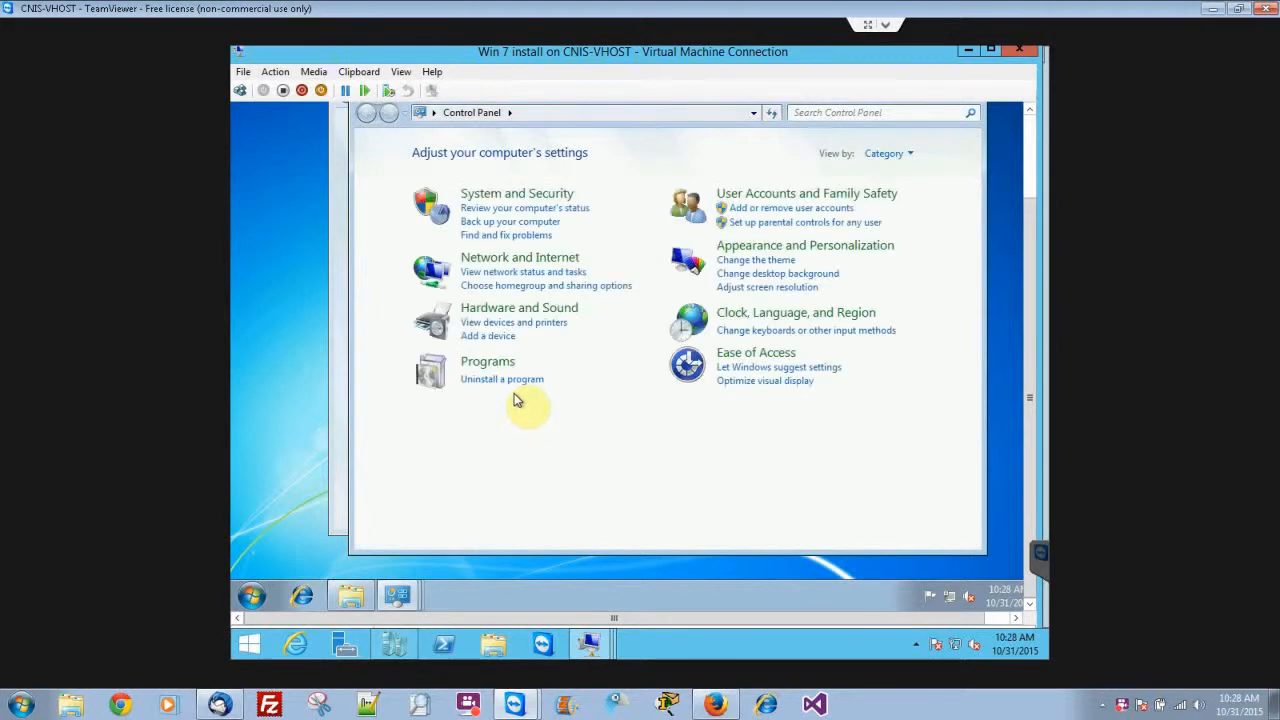
left_click(540, 266)
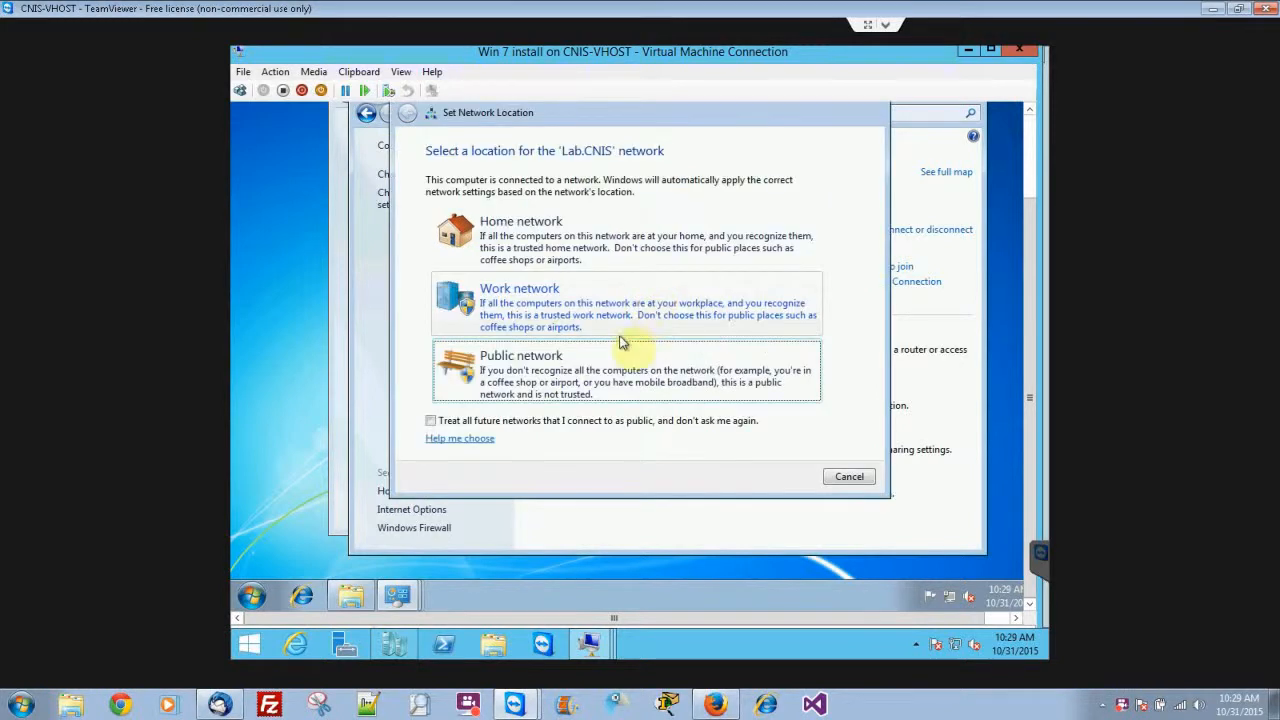
left_click(560, 381)
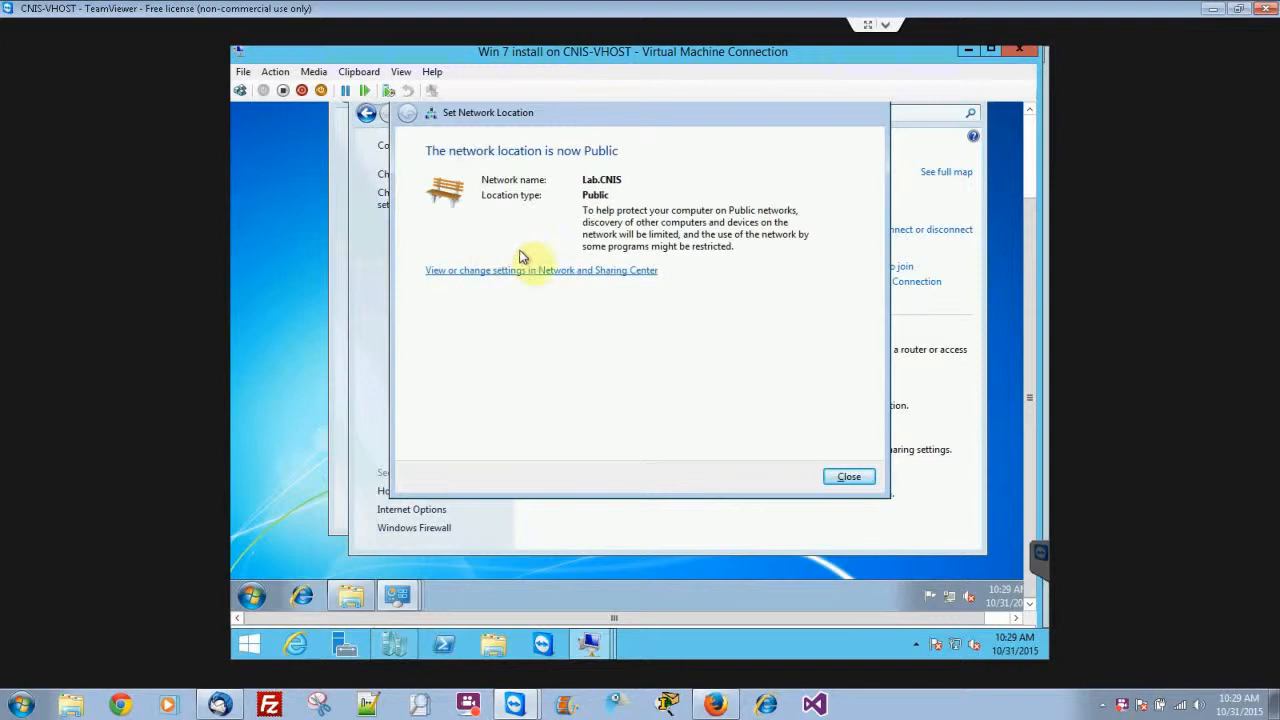
left_click(848, 479)
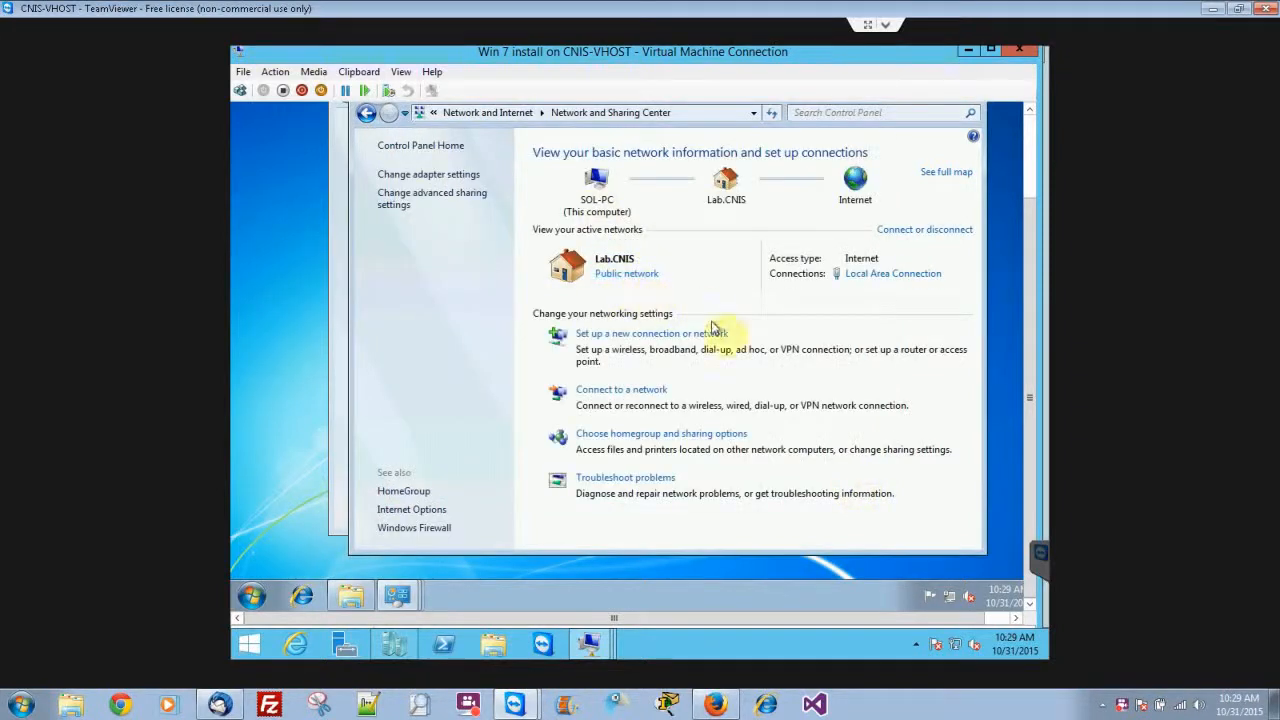
Switch to Firefox to check the lab PDF's questions, return to the virtual machine, and view Local Disk (C:)'s space details.
key("alt+Tab")
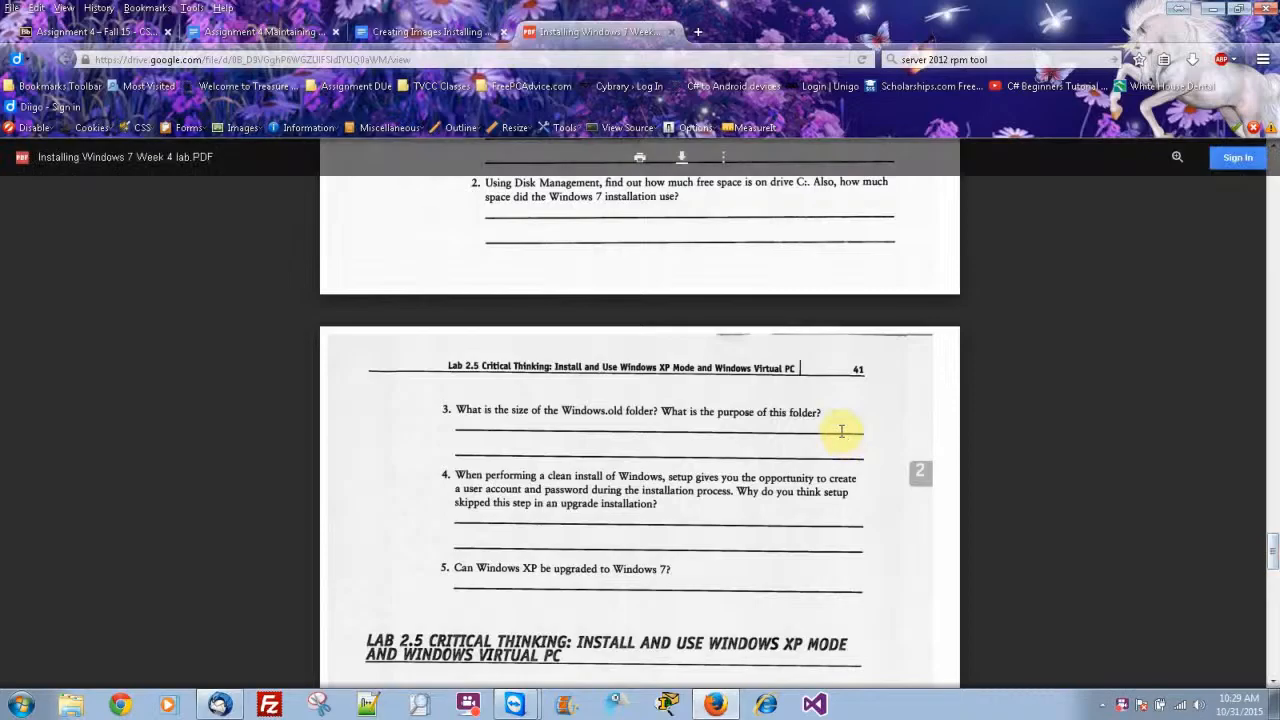
key("alt+Tab")
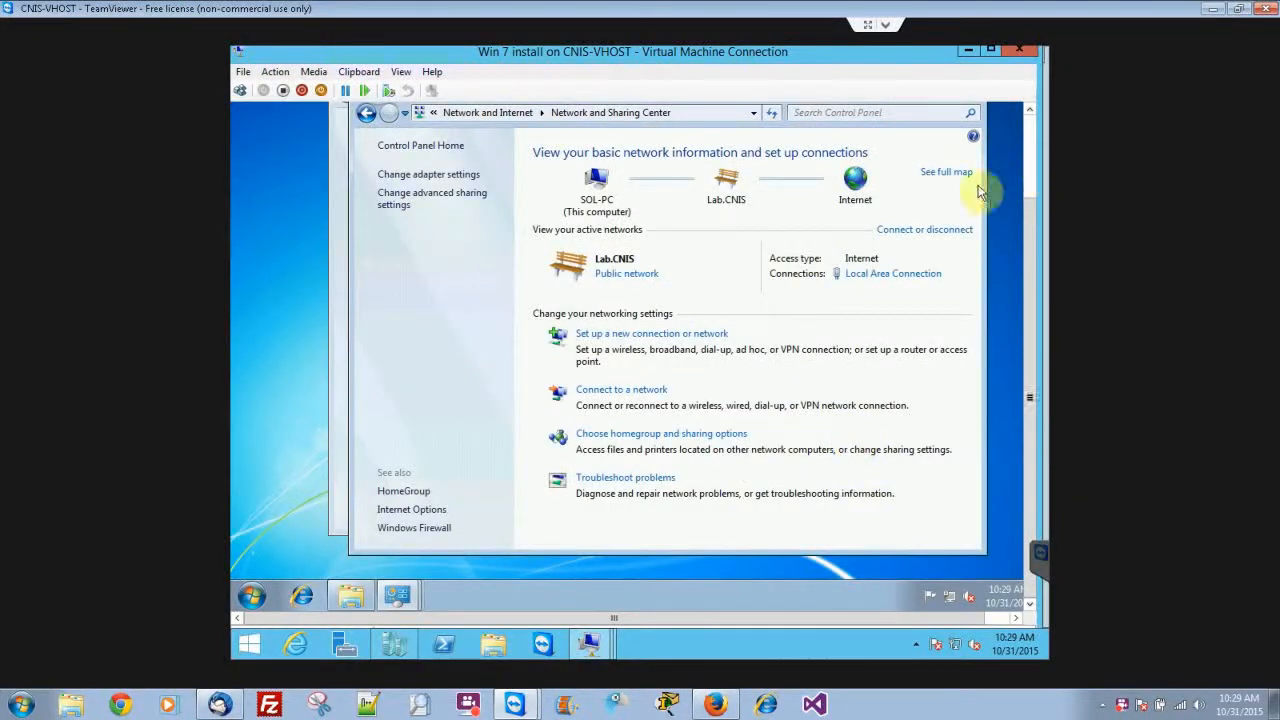
left_click(348, 602)
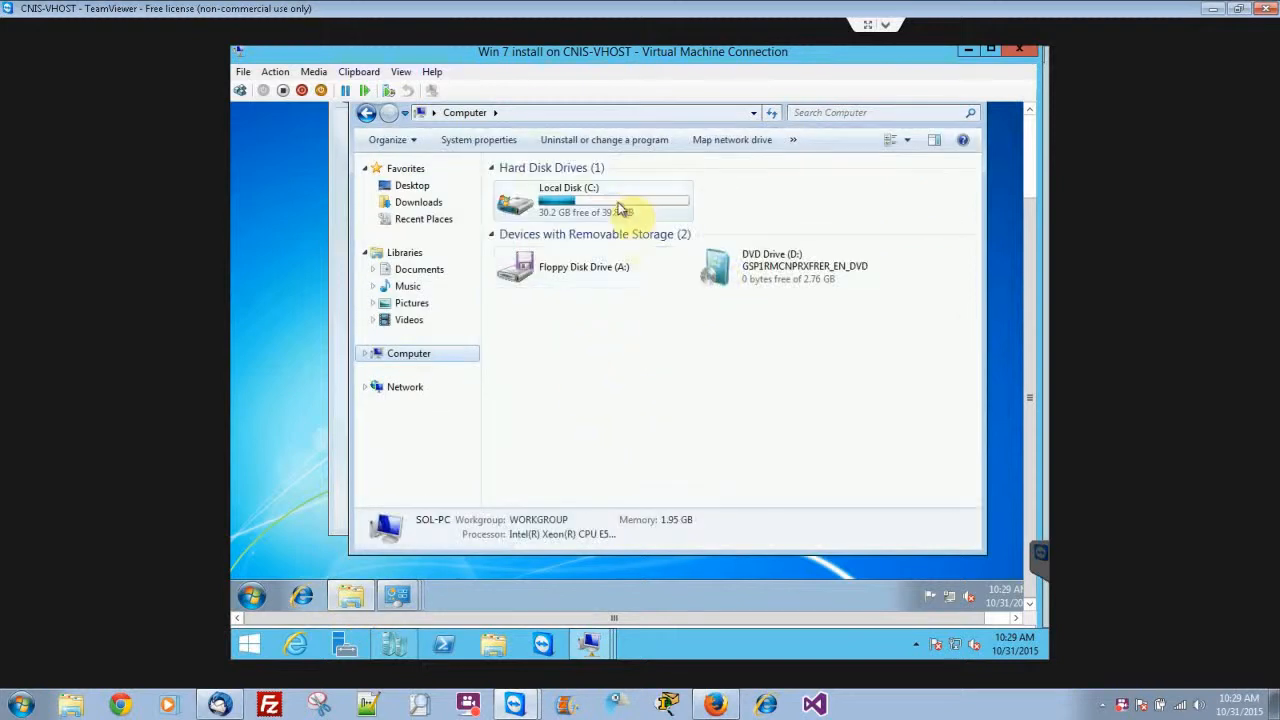
left_click(635, 214)
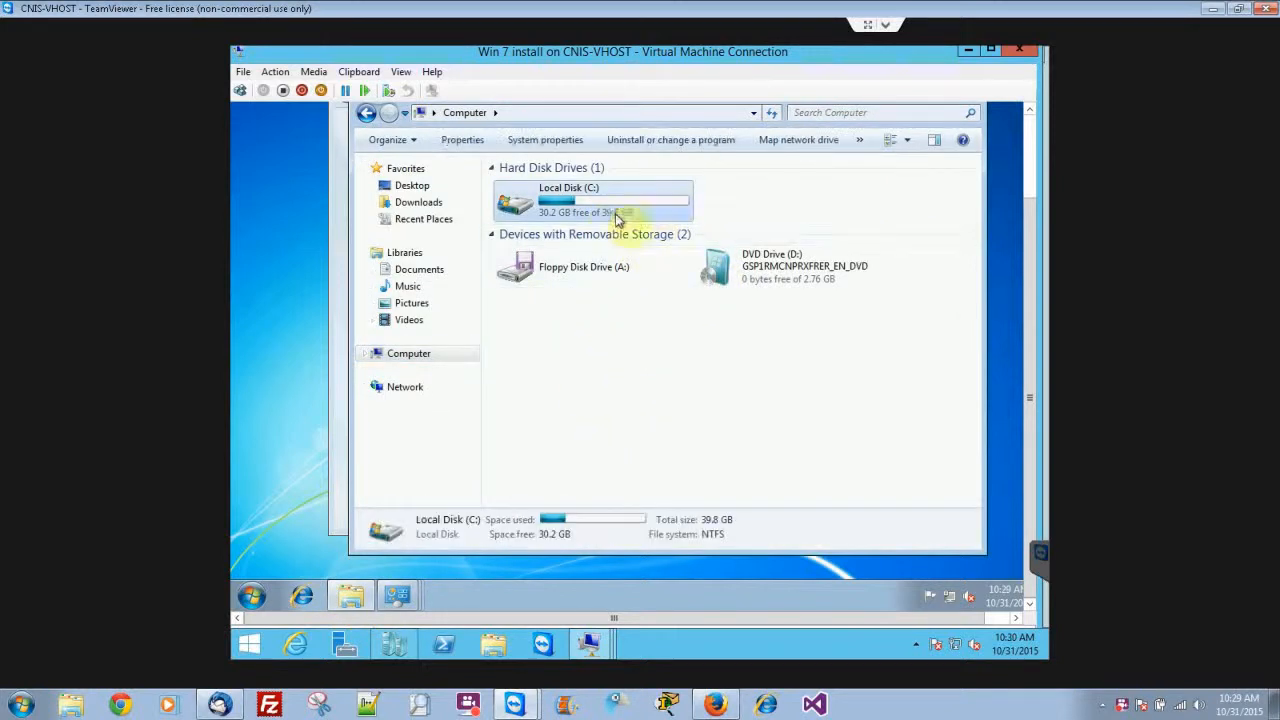